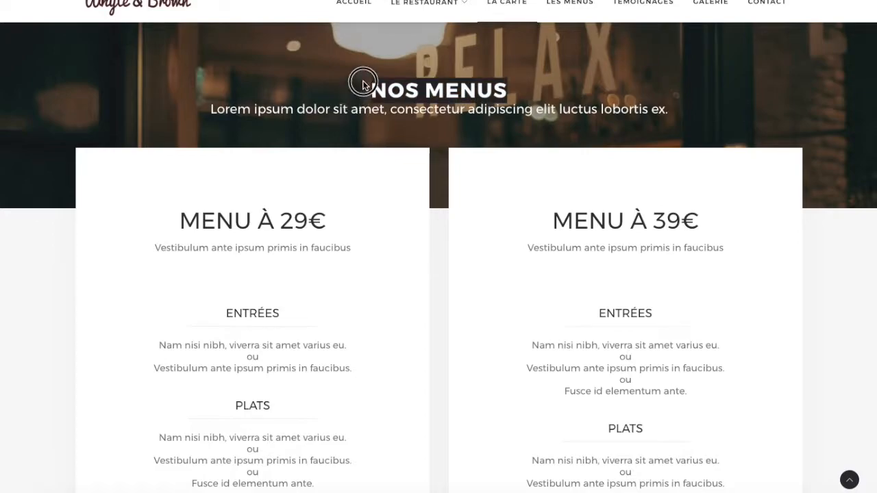
Examine the Nos menus section on the public site: its heading and intro text, the 29€ menu's title and description, and its courses
{"action": "left_click_drag", "start_coordinate": [210, 108], "coordinate": [700, 108]}
{"action": "left_click", "coordinate": [700, 110]}
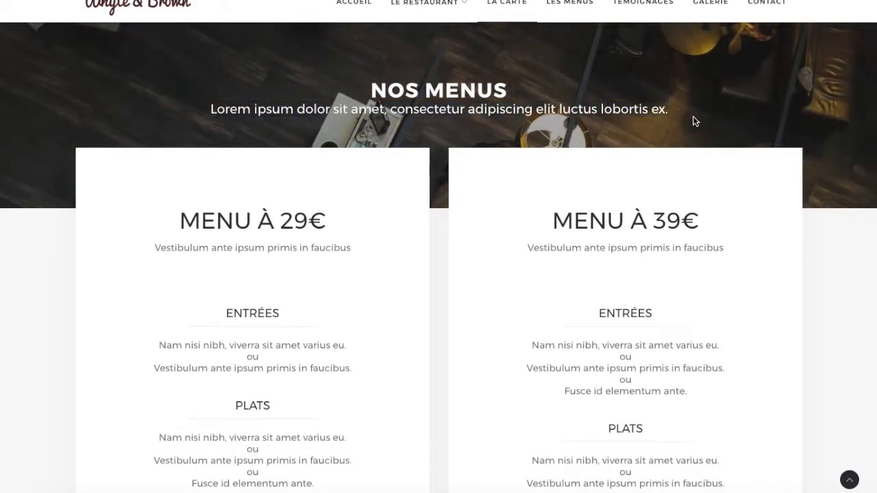
{"action": "scroll", "coordinate": [188, 242], "scroll_direction": "down", "scroll_amount": 2}
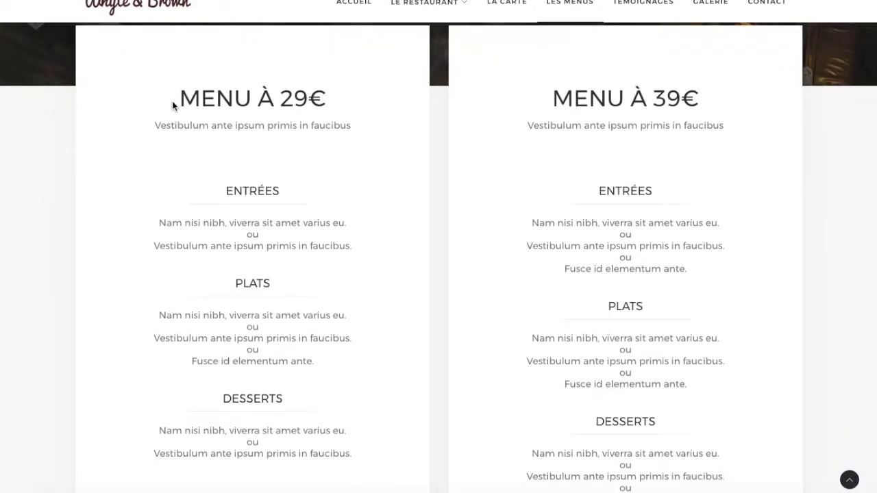
{"action": "left_click_drag", "start_coordinate": [178, 94], "coordinate": [329, 88]}
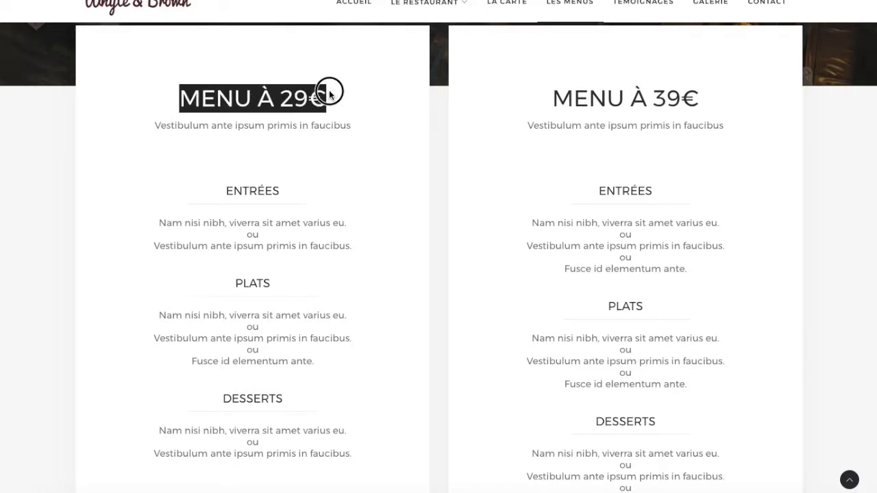
{"action": "left_click_drag", "start_coordinate": [362, 131], "coordinate": [141, 119]}
{"action": "left_click", "coordinate": [135, 132]}
{"action": "scroll", "coordinate": [134, 137], "scroll_direction": "down", "scroll_amount": 1}
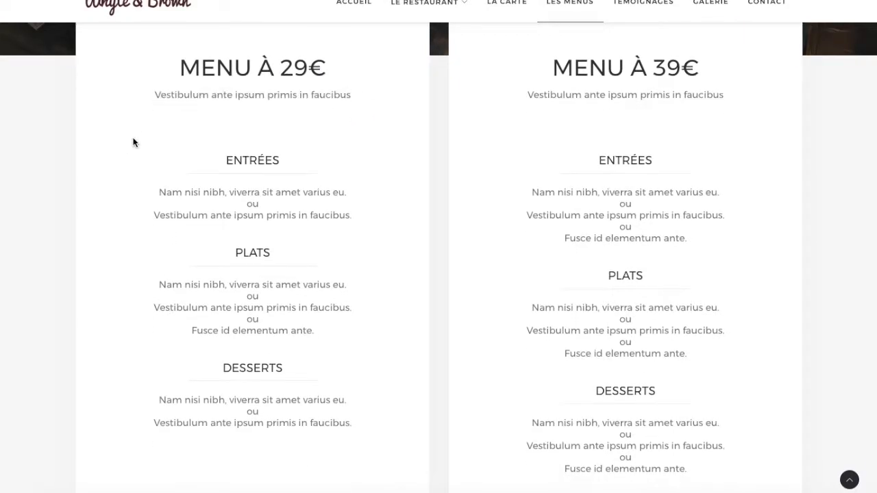
{"action": "left_click_drag", "start_coordinate": [225, 159], "coordinate": [295, 160]}
{"action": "scroll", "coordinate": [299, 164], "scroll_direction": "down", "scroll_amount": 2}
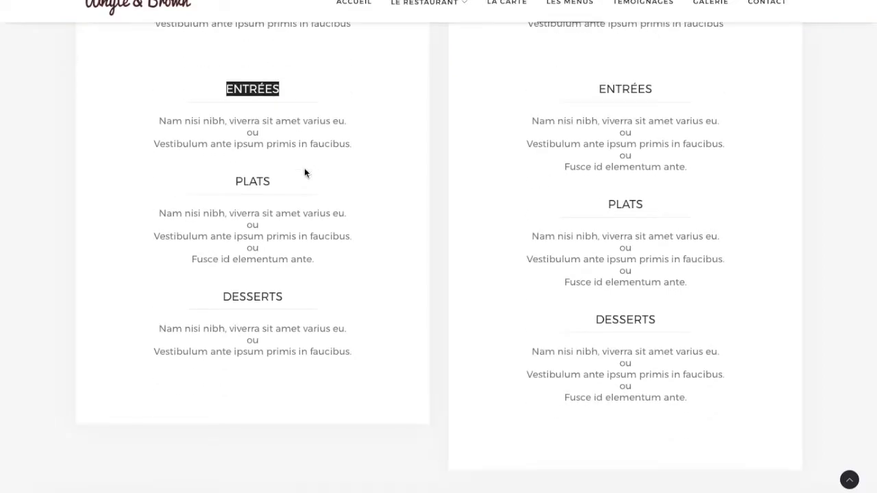
{"action": "left_click_drag", "start_coordinate": [350, 121], "coordinate": [132, 121]}
{"action": "left_click", "coordinate": [138, 126]}
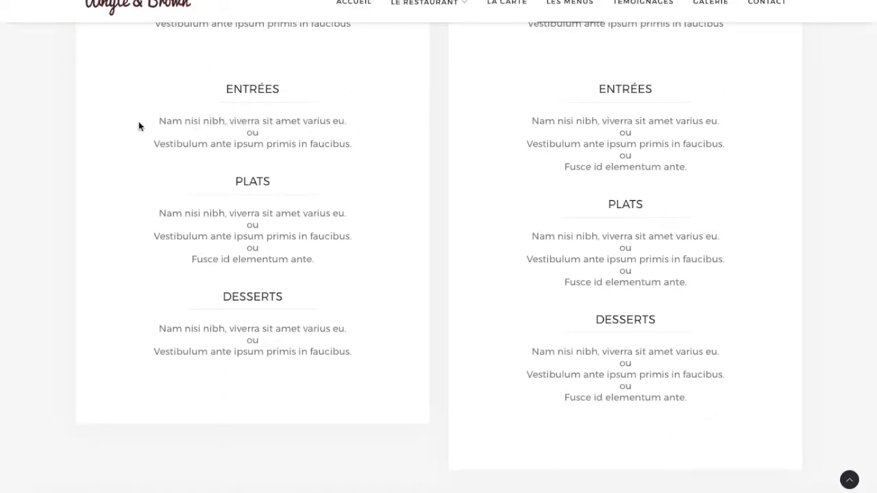
{"action": "scroll", "coordinate": [145, 148], "scroll_direction": "up", "scroll_amount": 4}
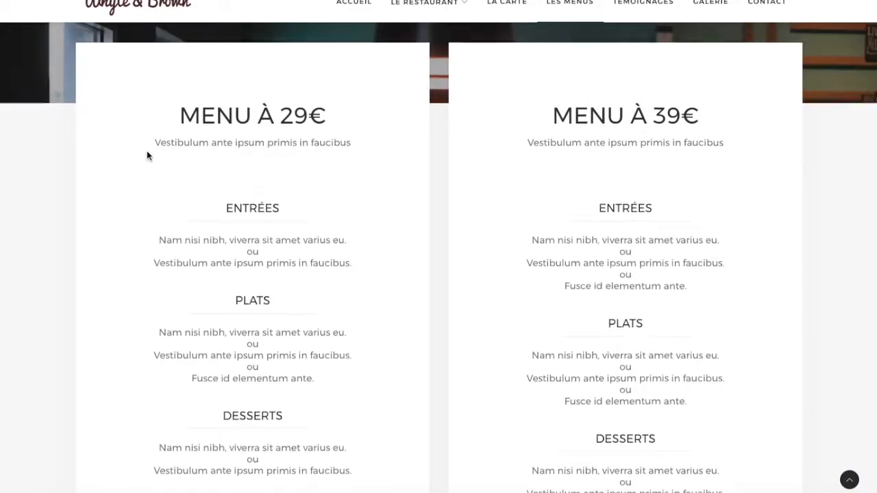
{"action": "scroll", "coordinate": [146, 155], "scroll_direction": "up", "scroll_amount": 2}
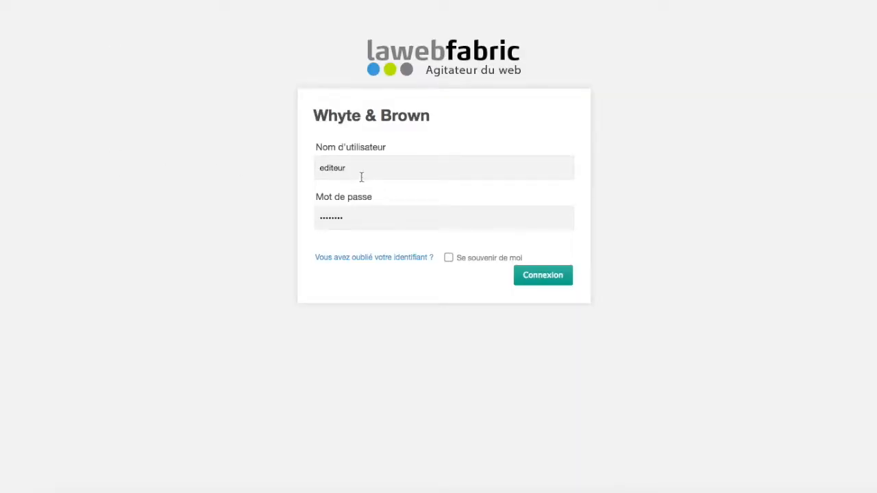
Log in to the Whyte & Brown site manager with the editor account already filled in
{"action": "left_click_drag", "start_coordinate": [363, 170], "coordinate": [152, 166]}
{"action": "left_click", "coordinate": [177, 201]}
{"action": "key", "text": "Tab"}
{"action": "left_click", "coordinate": [37, 198]}
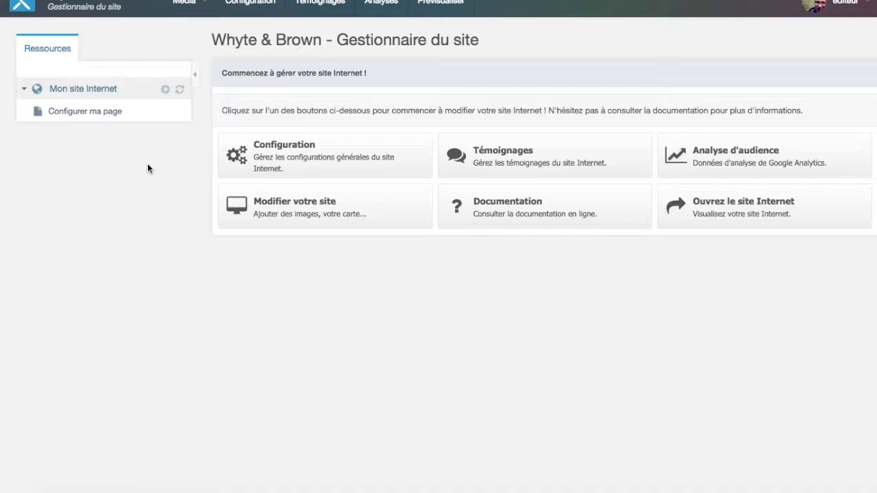
Open the Les Menus category of the site page for editing
{"action": "left_click", "coordinate": [88, 115]}
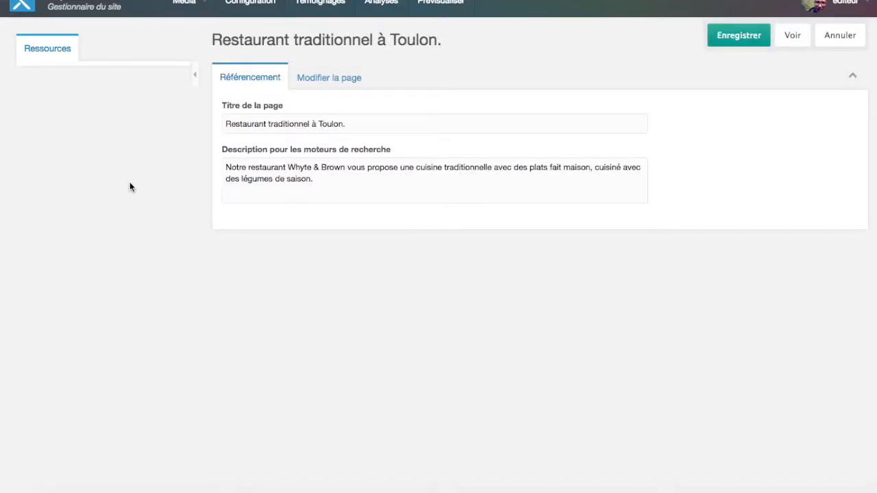
{"action": "left_click", "coordinate": [336, 79]}
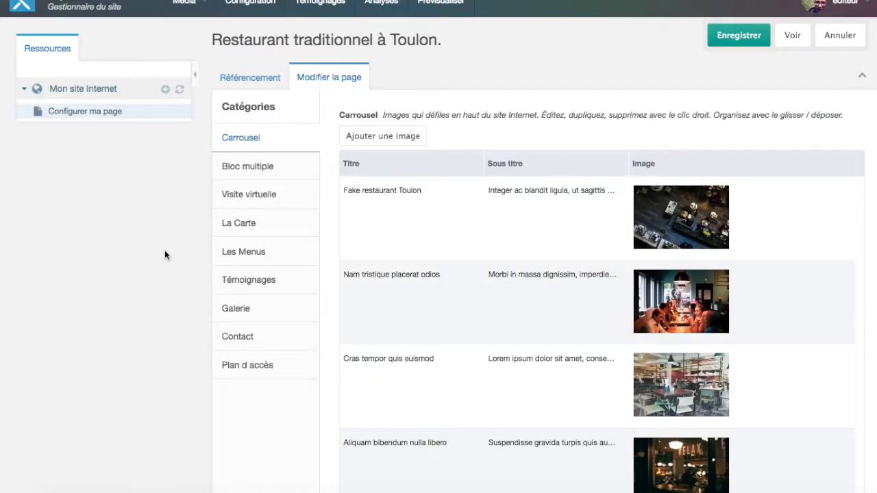
{"action": "left_click", "coordinate": [289, 259]}
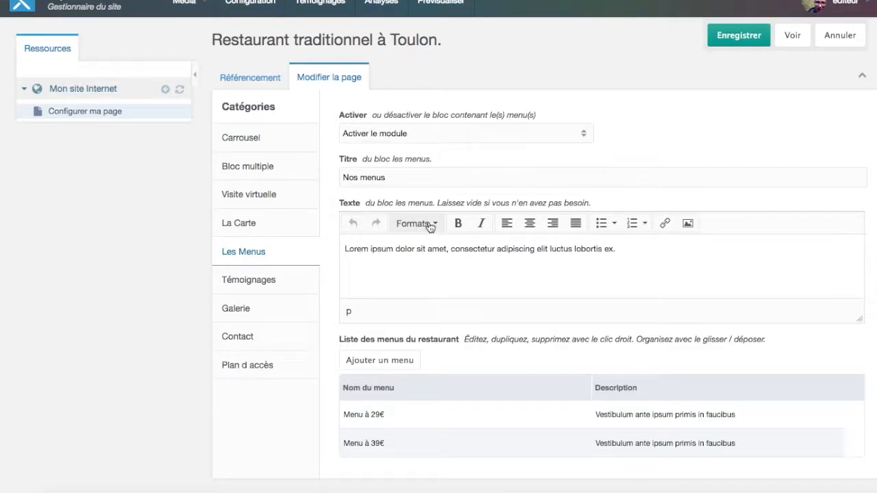
Set the menus block to Désactiver le module and save the page
{"action": "left_click", "coordinate": [583, 134]}
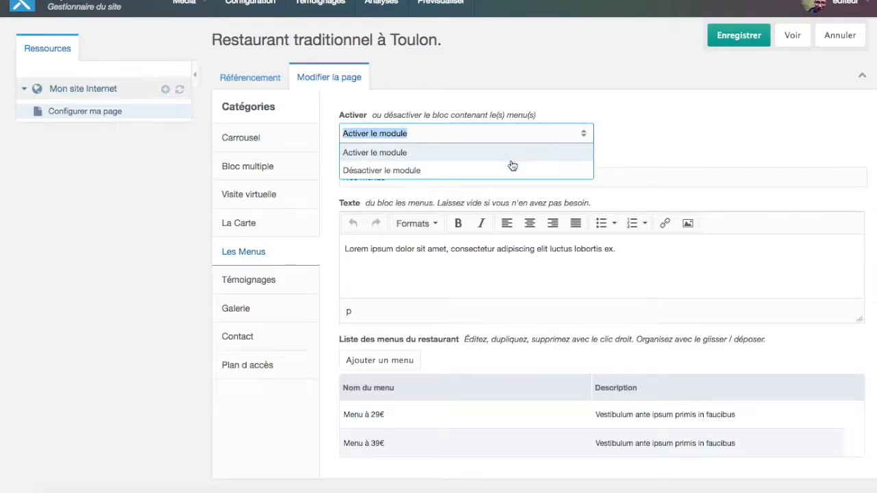
{"action": "left_click", "coordinate": [511, 172]}
{"action": "left_click", "coordinate": [737, 38]}
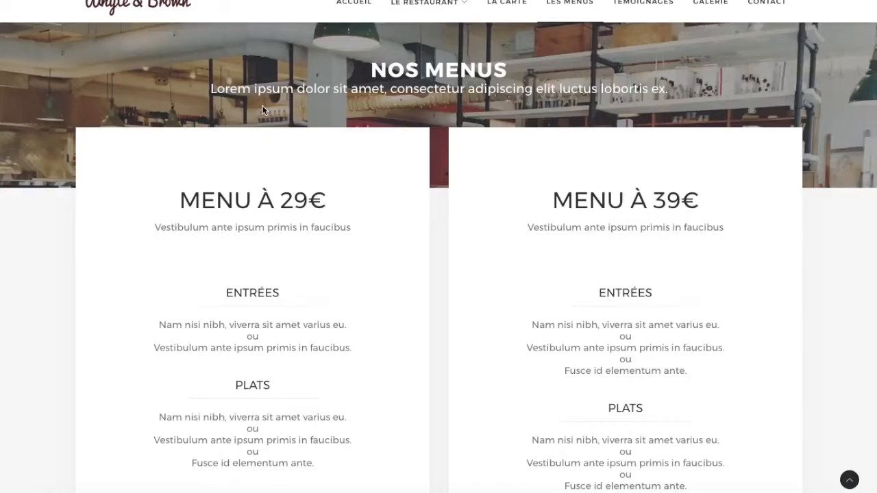
Reload the public site and check the area between La Carte and the testimonials for the menus block
{"action": "key", "text": "F5"}
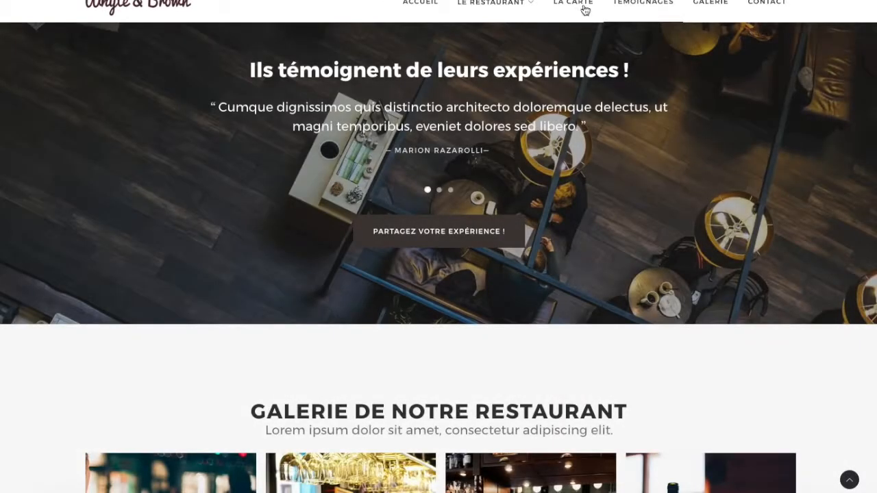
{"action": "scroll", "coordinate": [267, 254], "scroll_direction": "down", "scroll_amount": 5}
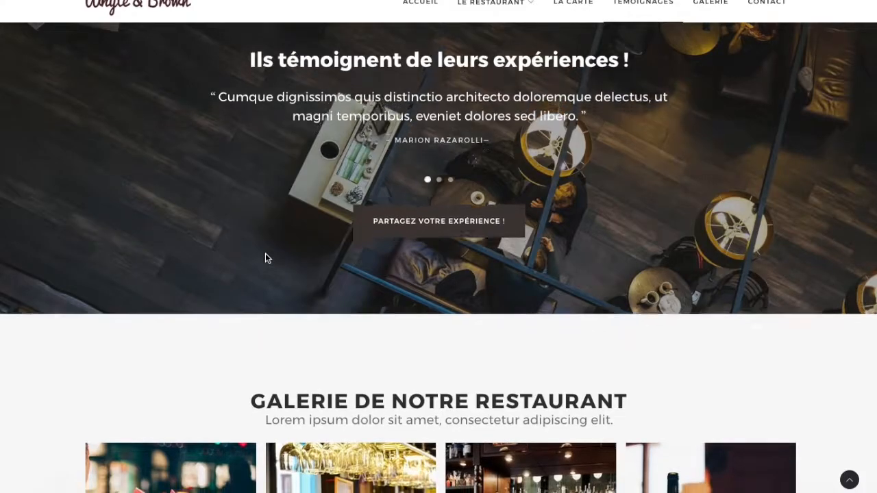
{"action": "scroll", "coordinate": [266, 255], "scroll_direction": "up", "scroll_amount": 10}
{"action": "scroll", "coordinate": [266, 255], "scroll_direction": "down", "scroll_amount": 10}
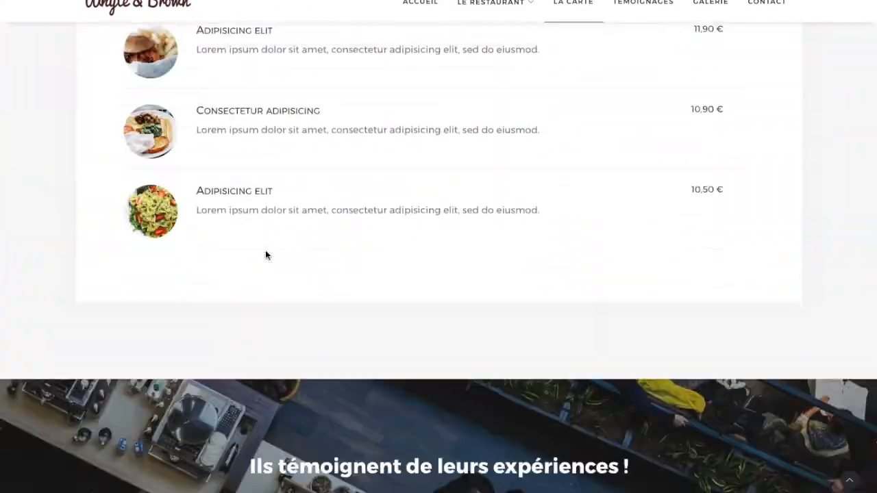
{"action": "scroll", "coordinate": [267, 255], "scroll_direction": "up", "scroll_amount": 10}
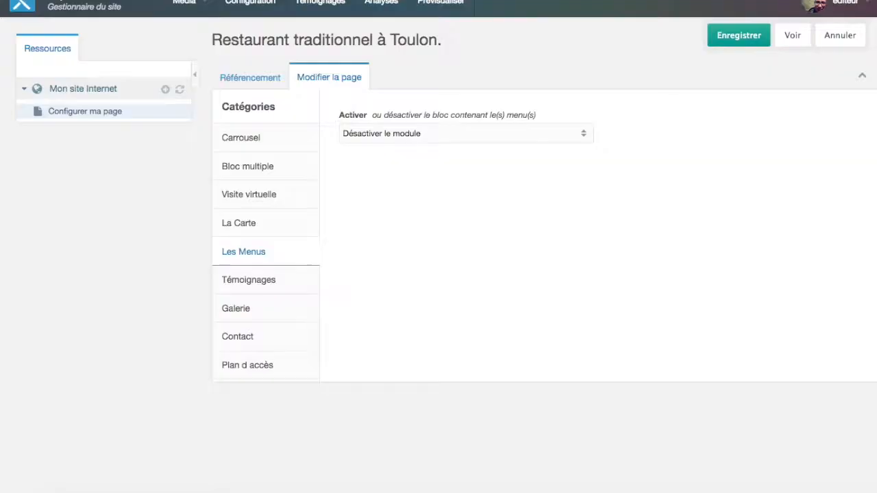
Set the menus block back to Activer le module, save, and check the Les Menus section on the reloaded public site
{"action": "left_click", "coordinate": [579, 135]}
{"action": "left_click", "coordinate": [528, 152]}
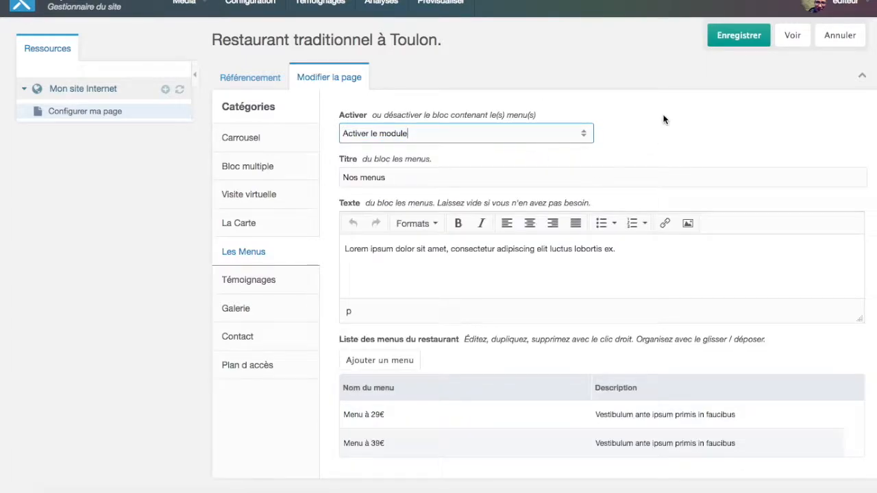
{"action": "left_click", "coordinate": [748, 38]}
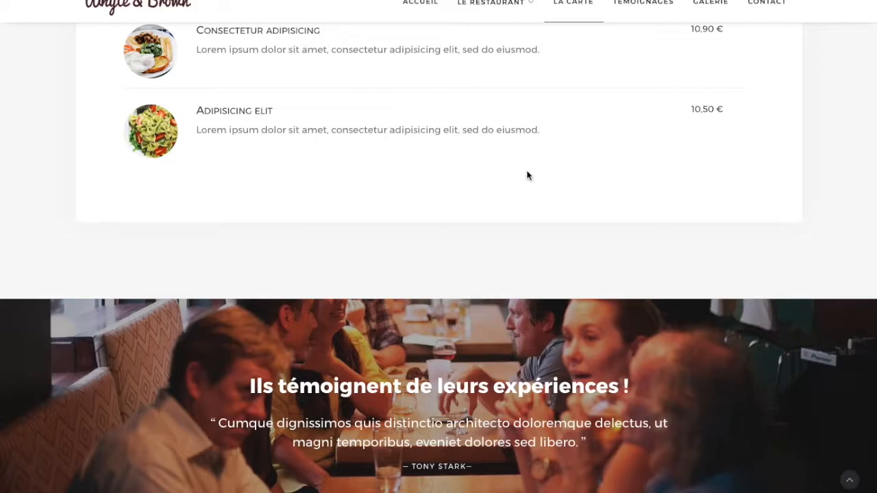
{"action": "key", "text": "F5"}
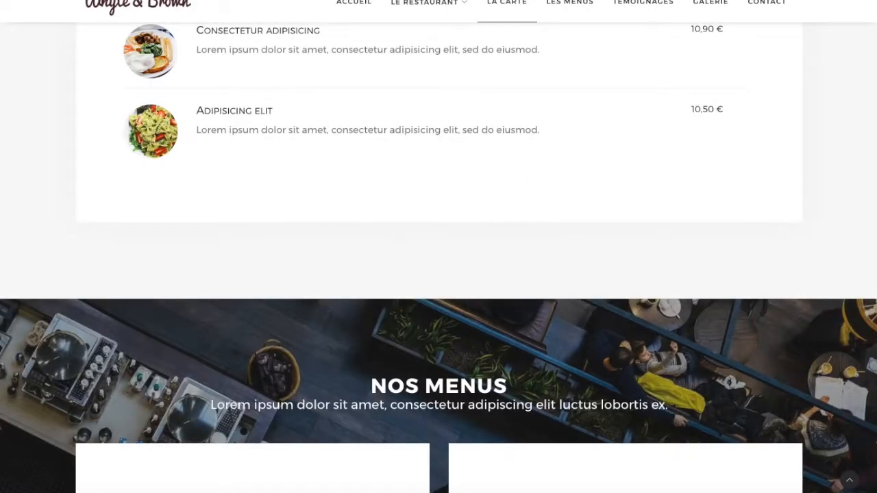
{"action": "left_click", "coordinate": [579, 9]}
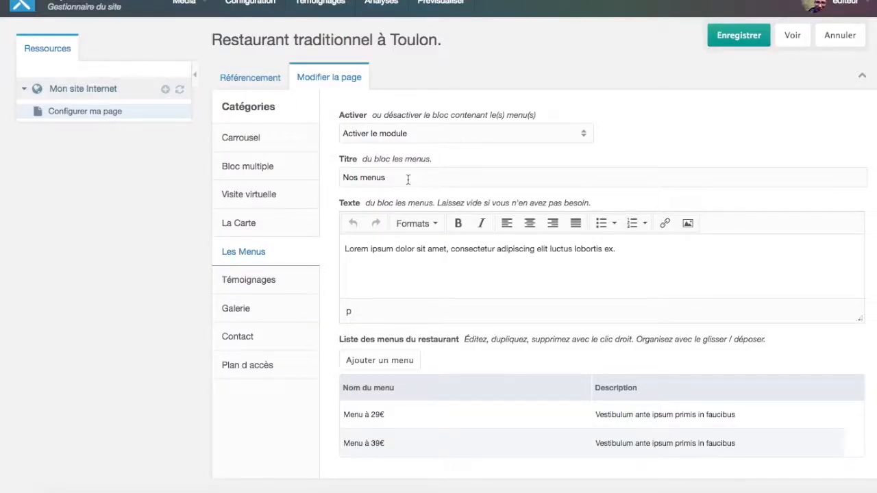
Examine the menus block's title and text fields, the two menu titles on the public site, and the row actions for Menu à 39€
{"action": "left_click_drag", "start_coordinate": [416, 182], "coordinate": [326, 183]}
{"action": "left_click", "coordinate": [412, 177]}
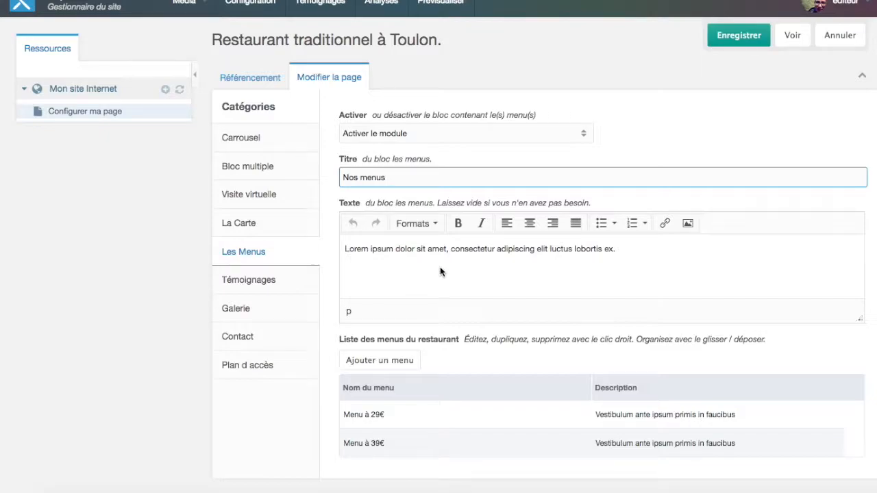
{"action": "left_click_drag", "start_coordinate": [417, 175], "coordinate": [294, 175]}
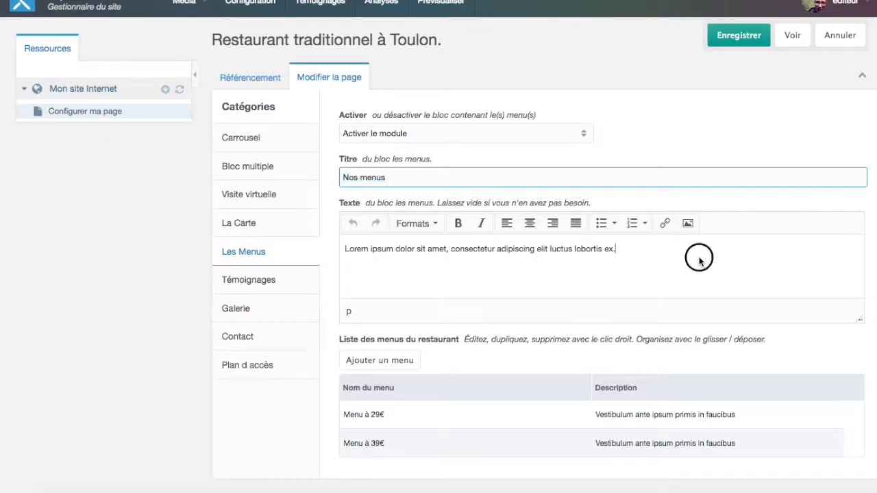
{"action": "left_click_drag", "start_coordinate": [698, 256], "coordinate": [415, 241]}
{"action": "left_click", "coordinate": [553, 261]}
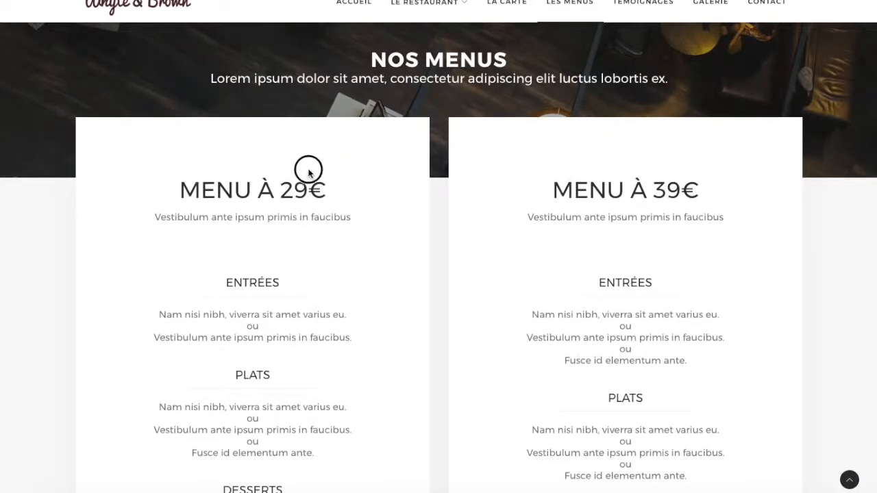
{"action": "triple_click", "coordinate": [347, 187]}
{"action": "left_click", "coordinate": [489, 192]}
{"action": "left_click_drag", "start_coordinate": [548, 192], "coordinate": [690, 192]}
{"action": "left_click", "coordinate": [644, 174]}
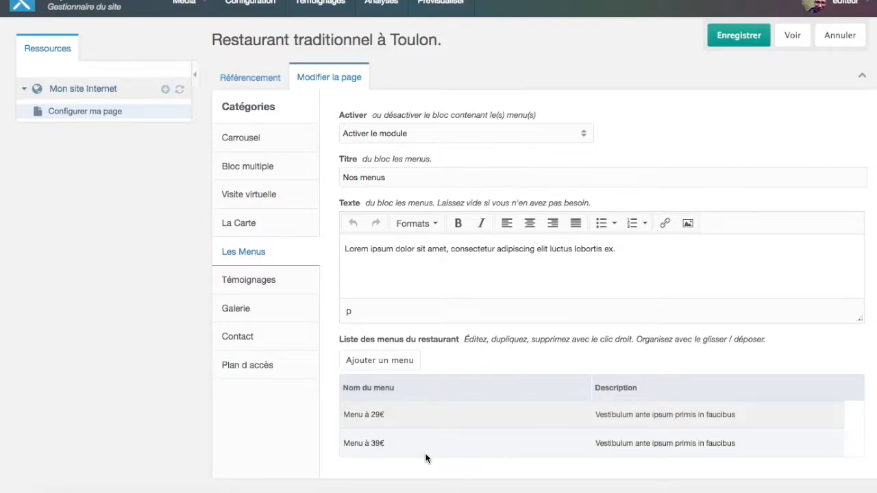
{"action": "right_click", "coordinate": [462, 445]}
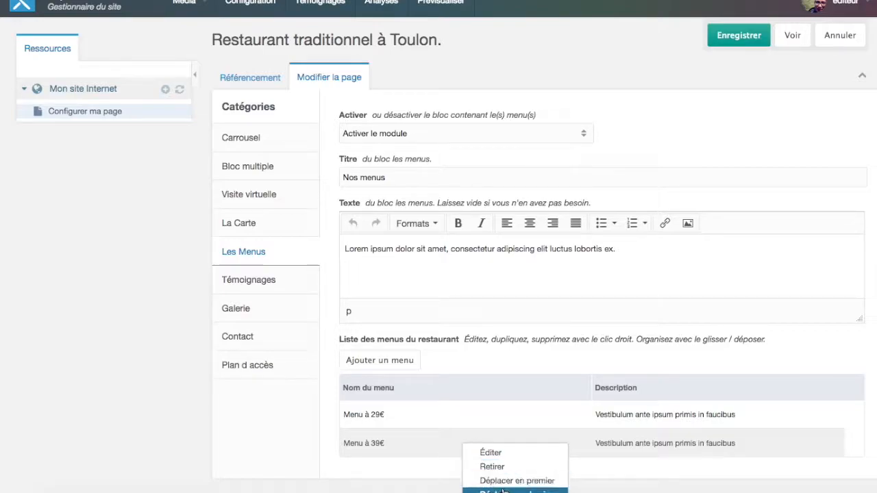
{"action": "left_click", "coordinate": [427, 435]}
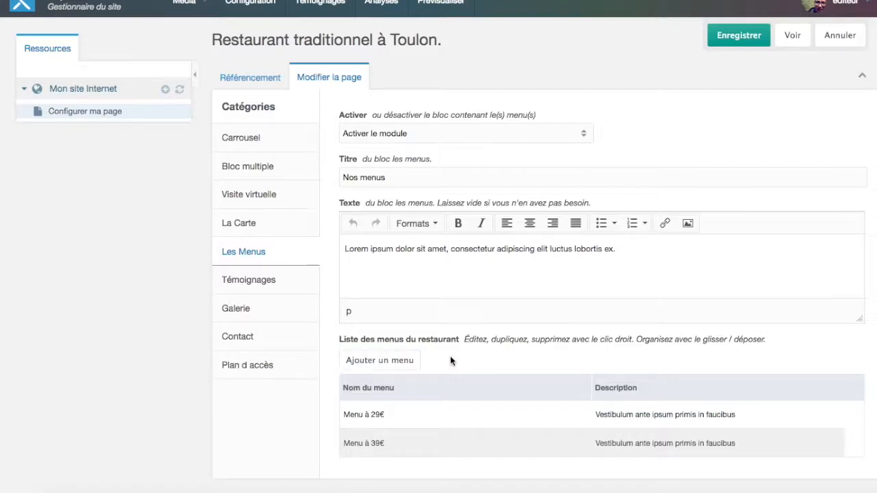
Add a new entry to the restaurant's menu list and title it 'Menu enfant à 12€'
{"action": "left_click", "coordinate": [390, 364]}
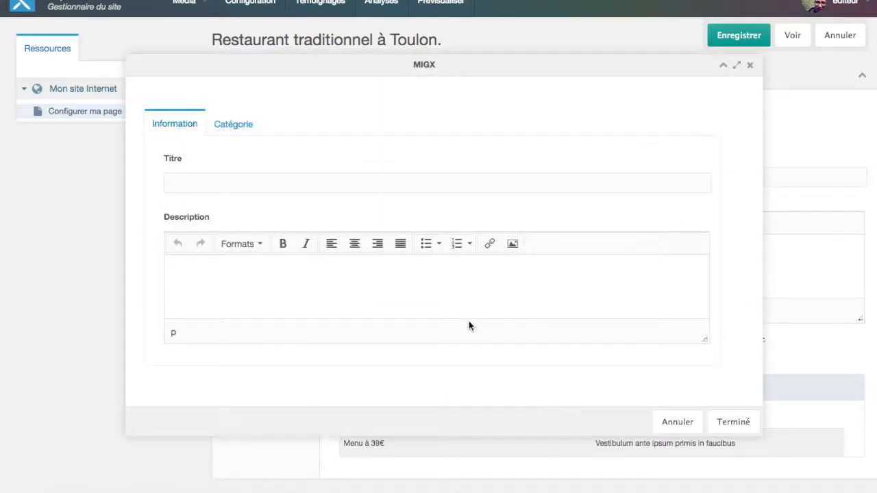
{"action": "left_click", "coordinate": [238, 183]}
{"action": "type", "text": "Menu enf"}
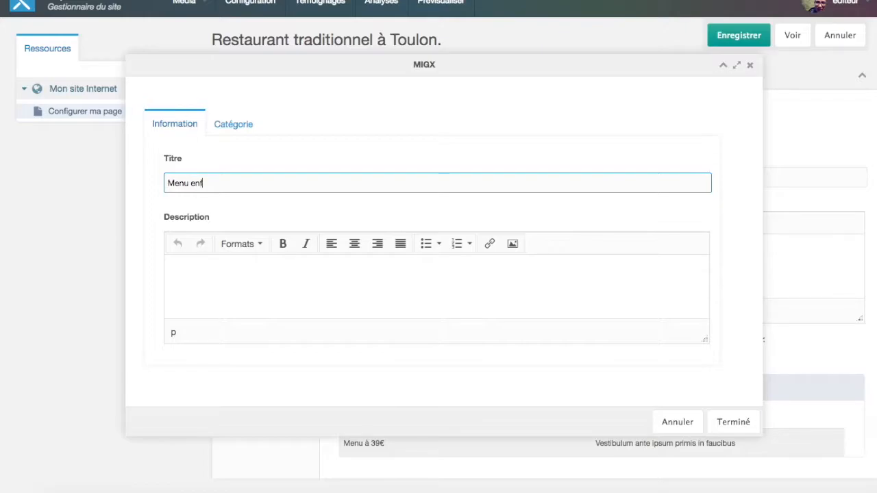
{"action": "type", "text": "ant à 12€"}
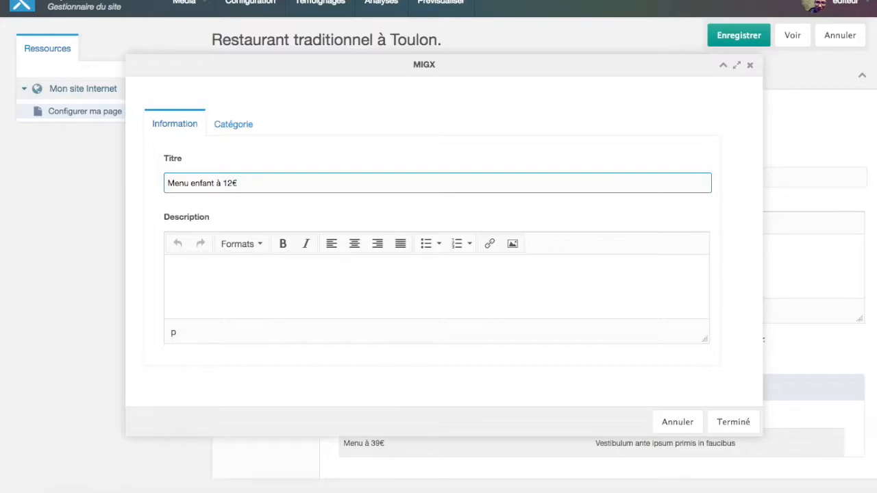
Set the description to 'Phasellus ipsum mauris, placerat ac orci ut, egestas sollicitudin purus. Nullam in purus a mauris ornare tincidunt. Cras pharetra fermentum rutrum.' and save
{"action": "left_click", "coordinate": [170, 268]}
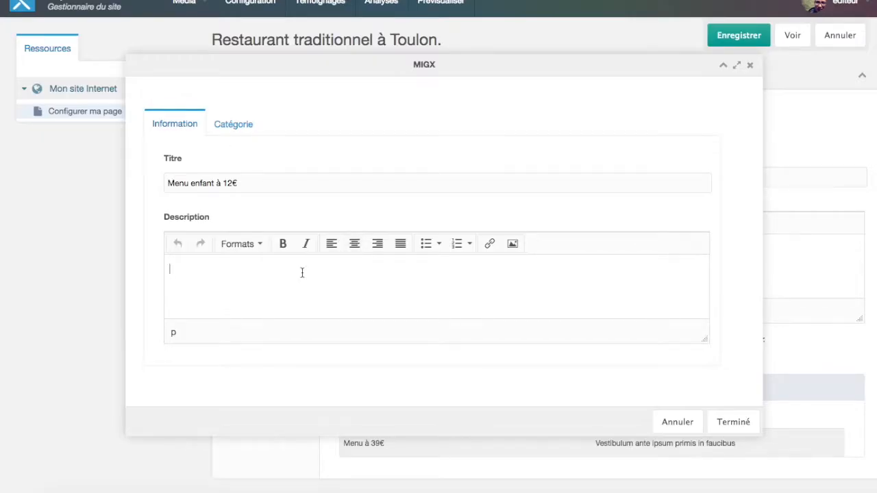
{"action": "type", "text": "Phasellus ipsum mauris, placerat ac orci ut, egestas sollicitudin purus. Nullam in purus a mauris ornare tincidunt. Cras pharetra fermentum rutrum."}
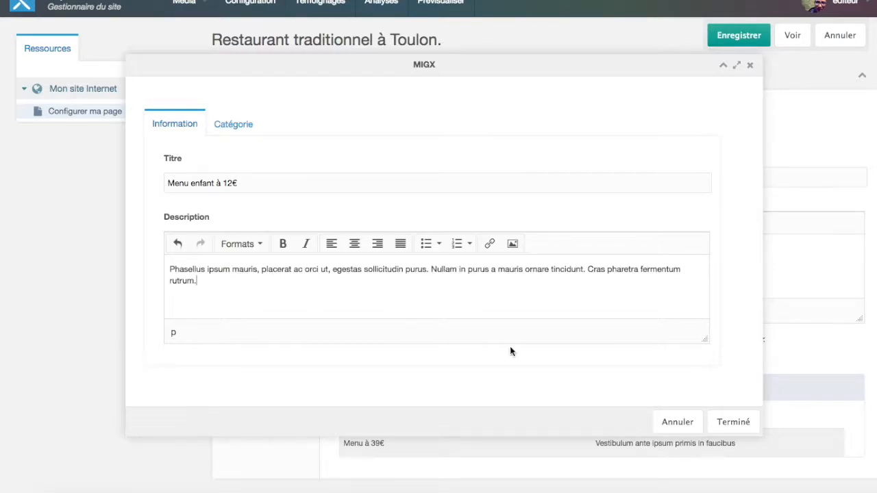
{"action": "left_click", "coordinate": [733, 422]}
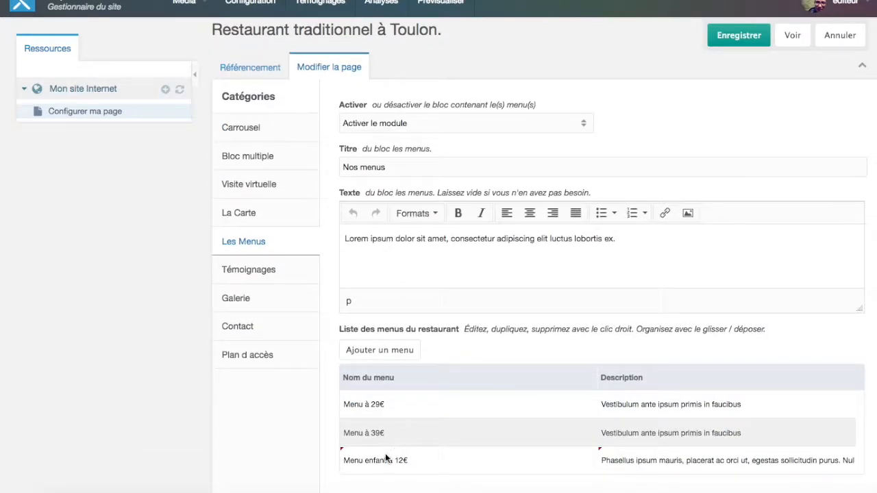
{"action": "left_click", "coordinate": [736, 34]}
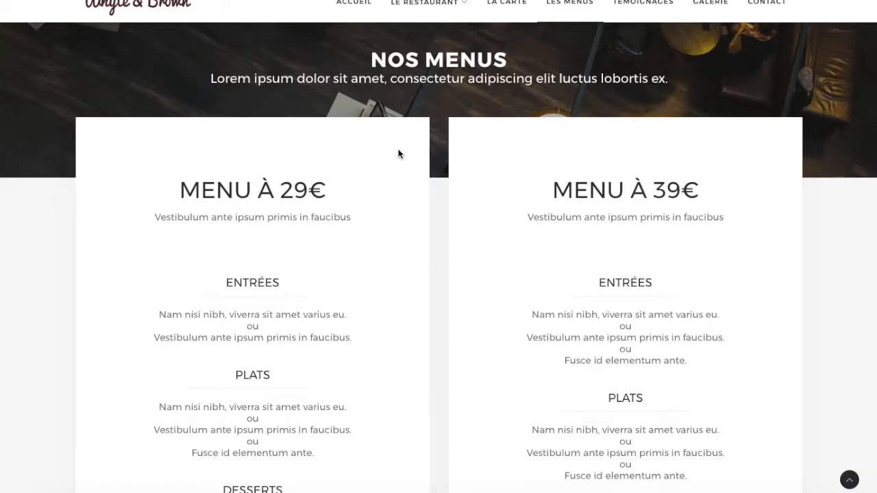
Reload the public site and check the title and description of the children's menu card in the Les Menus section
{"action": "key", "text": "F5"}
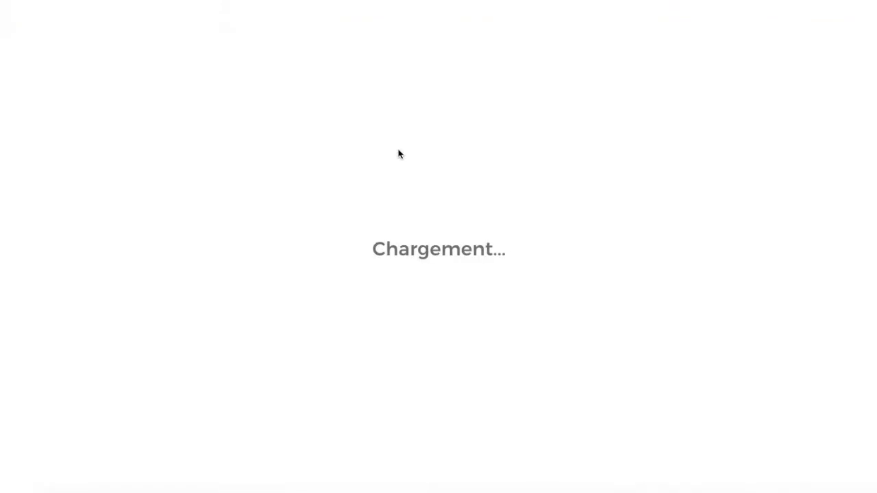
{"action": "scroll", "coordinate": [444, 172], "scroll_direction": "down", "scroll_amount": 5}
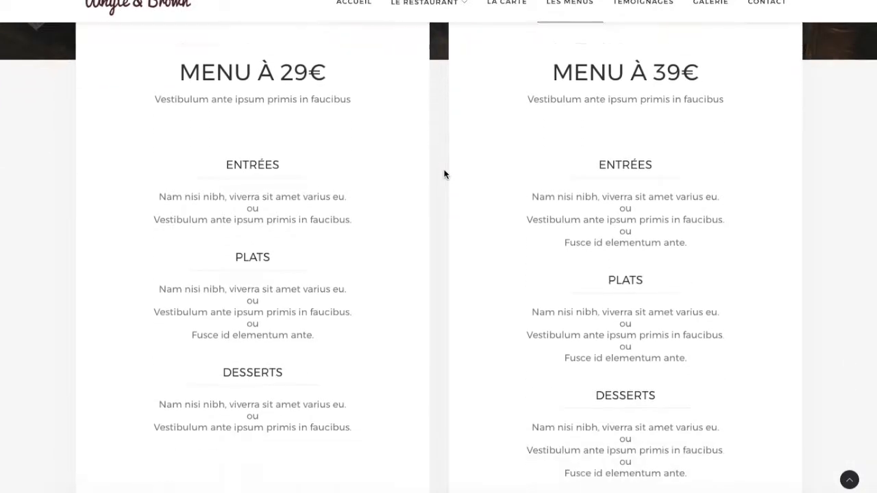
{"action": "scroll", "coordinate": [444, 173], "scroll_direction": "down", "scroll_amount": 3}
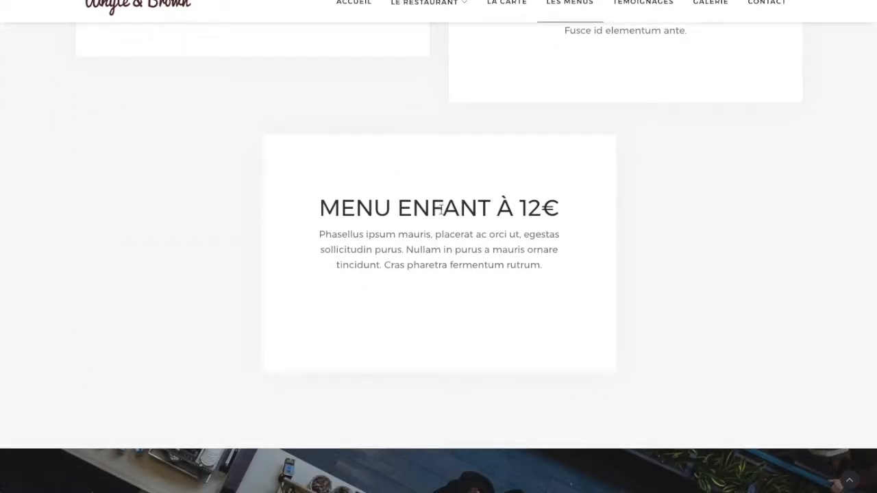
{"action": "left_click_drag", "start_coordinate": [548, 215], "coordinate": [314, 208]}
{"action": "left_click", "coordinate": [512, 262]}
{"action": "left_click_drag", "start_coordinate": [573, 276], "coordinate": [337, 230]}
{"action": "left_click", "coordinate": [290, 221]}
Compare the children's menu card with the Entrées, Plats and Desserts content of the 29€ and 39€ menus
{"action": "scroll", "coordinate": [307, 231], "scroll_direction": "up", "scroll_amount": 6}
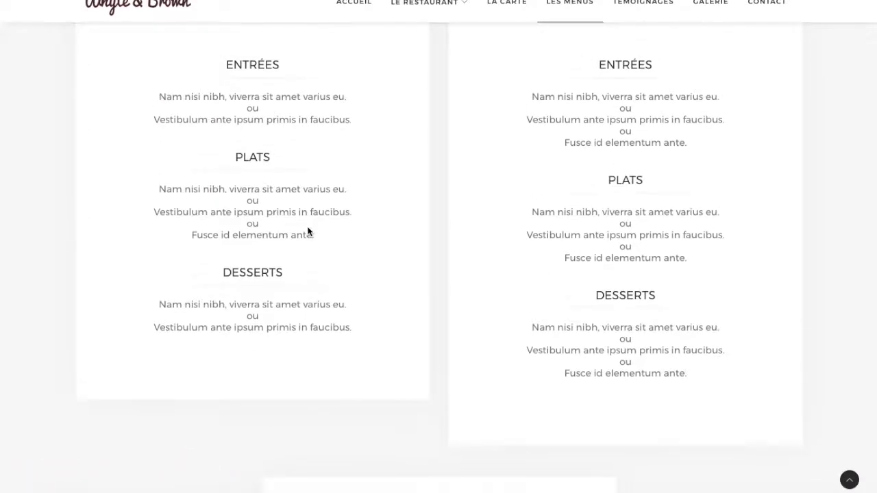
{"action": "scroll", "coordinate": [308, 231], "scroll_direction": "down", "scroll_amount": 7}
{"action": "scroll", "coordinate": [308, 231], "scroll_direction": "up", "scroll_amount": 7}
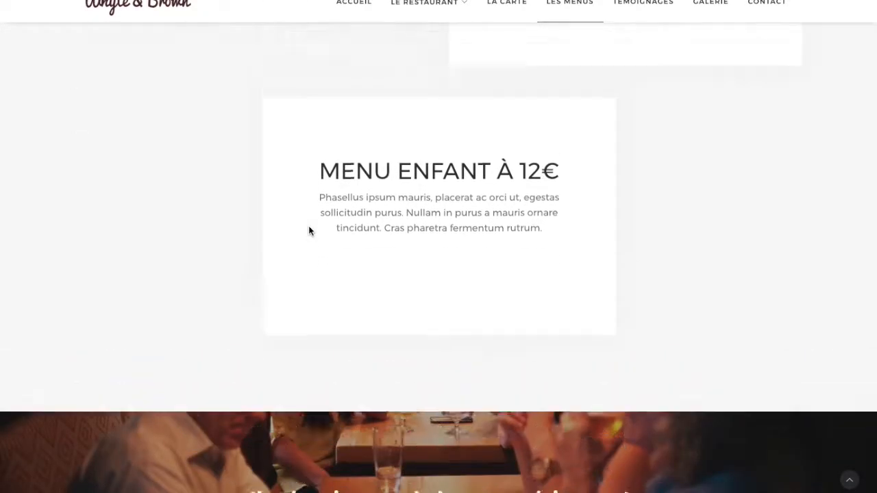
{"action": "scroll", "coordinate": [309, 231], "scroll_direction": "up", "scroll_amount": 3}
{"action": "scroll", "coordinate": [308, 229], "scroll_direction": "down", "scroll_amount": 3}
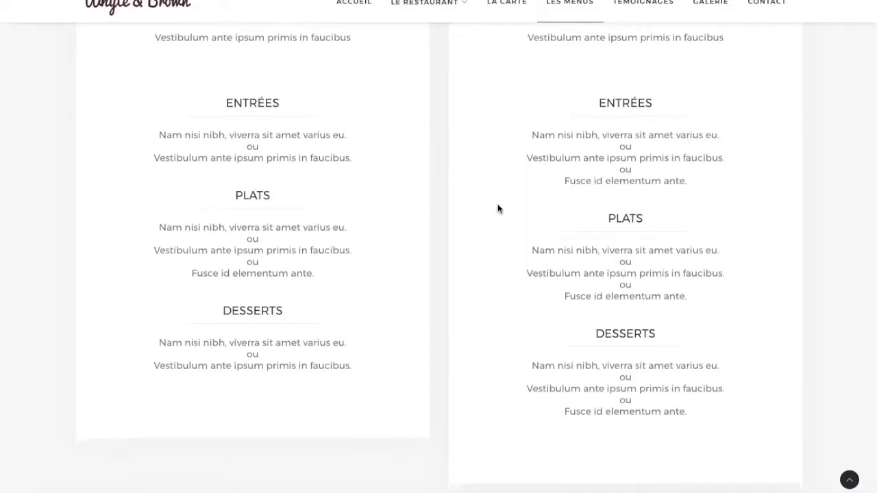
{"action": "scroll", "coordinate": [498, 204], "scroll_direction": "down", "scroll_amount": 7}
{"action": "scroll", "coordinate": [355, 160], "scroll_direction": "up", "scroll_amount": 1}
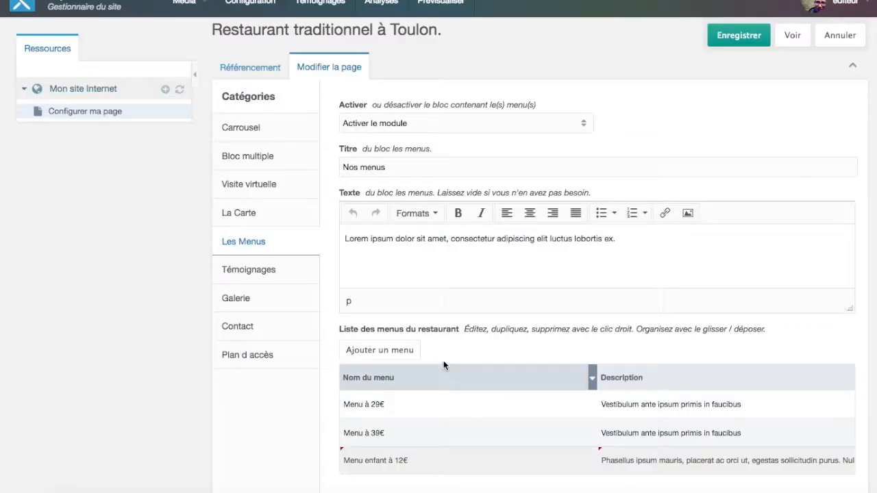
In the site manager, edit the 'Menu enfant à 12€' entry and add a category titled 'Entrée'
{"action": "right_click", "coordinate": [437, 465]}
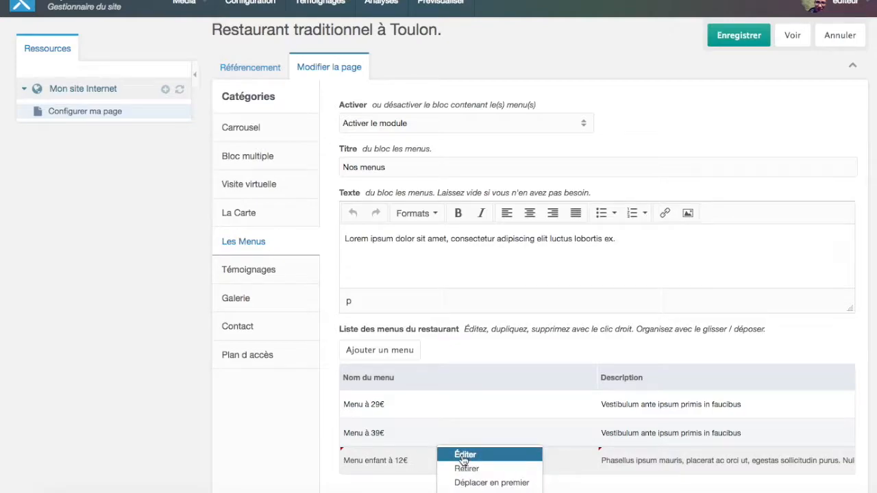
{"action": "left_click", "coordinate": [464, 455]}
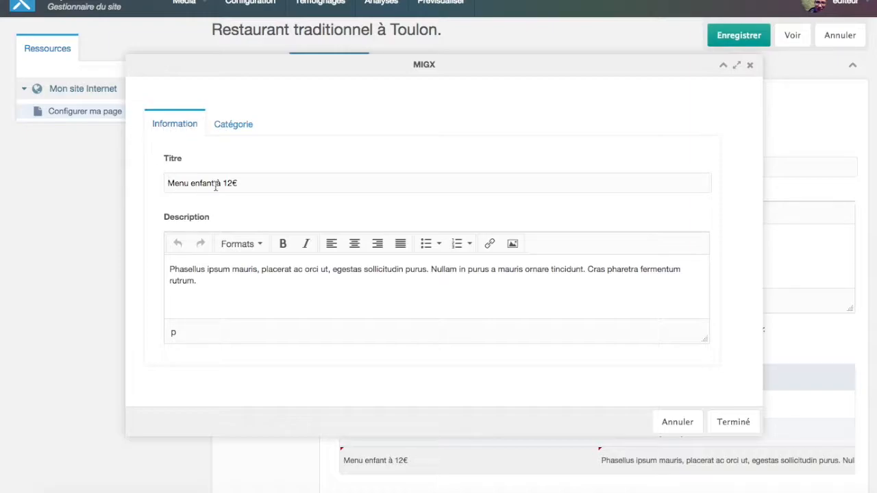
{"action": "left_click", "coordinate": [234, 127]}
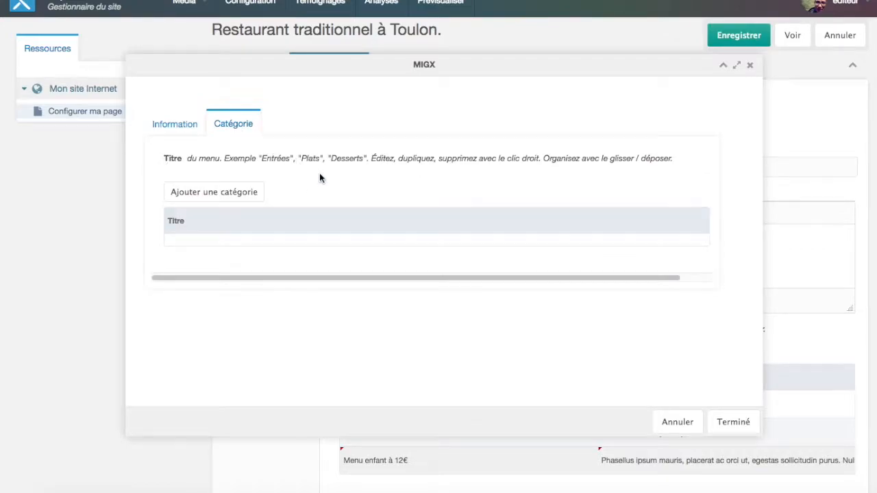
{"action": "left_click", "coordinate": [235, 193]}
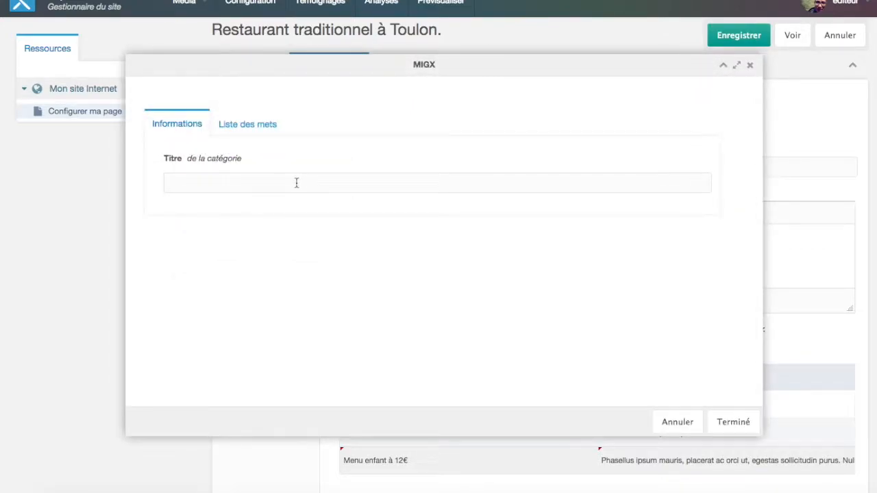
{"action": "left_click", "coordinate": [260, 182]}
{"action": "type", "text": "Entrée"}
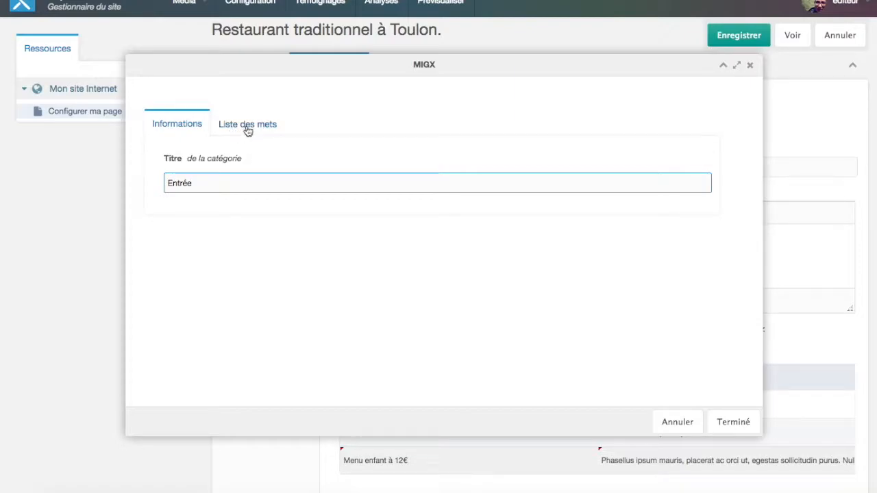
Add the dishes 'salade' and 'assiette de charcuterie' to the Entrée category and confirm the category
{"action": "left_click", "coordinate": [248, 128]}
{"action": "left_click", "coordinate": [206, 194]}
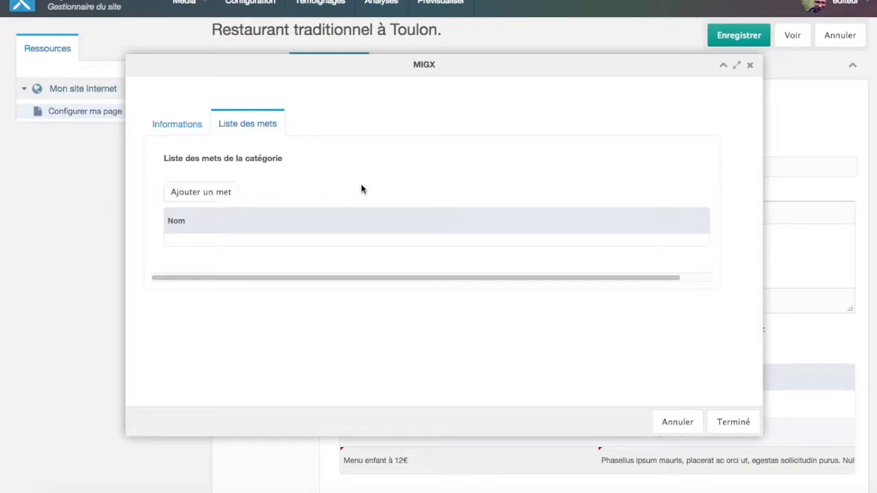
{"action": "left_click", "coordinate": [243, 136]}
{"action": "type", "text": "salade"}
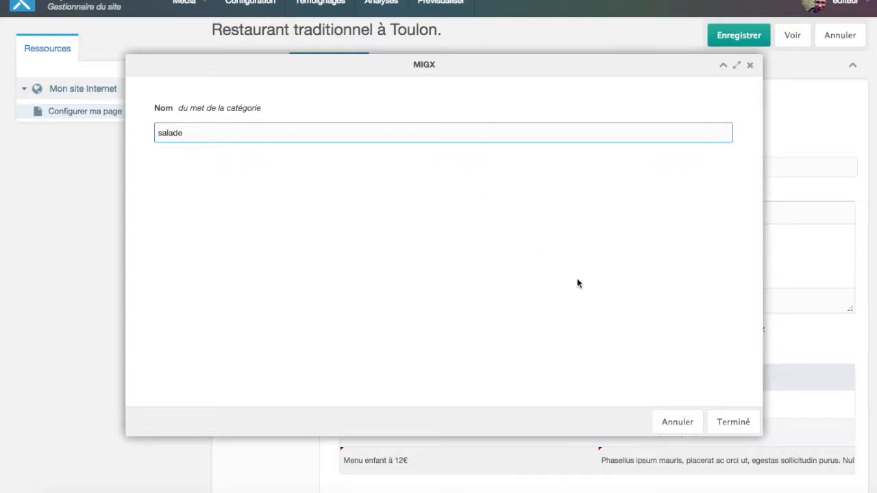
{"action": "left_click", "coordinate": [733, 422]}
{"action": "left_click", "coordinate": [199, 193]}
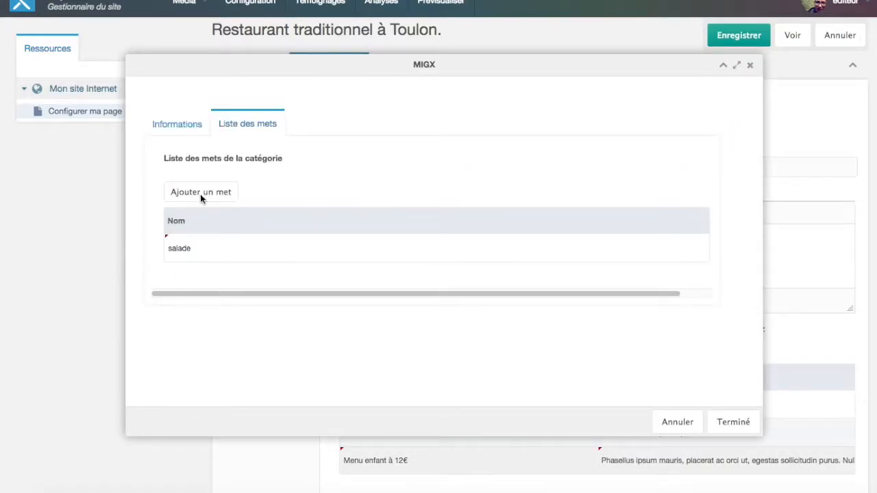
{"action": "left_click", "coordinate": [256, 132]}
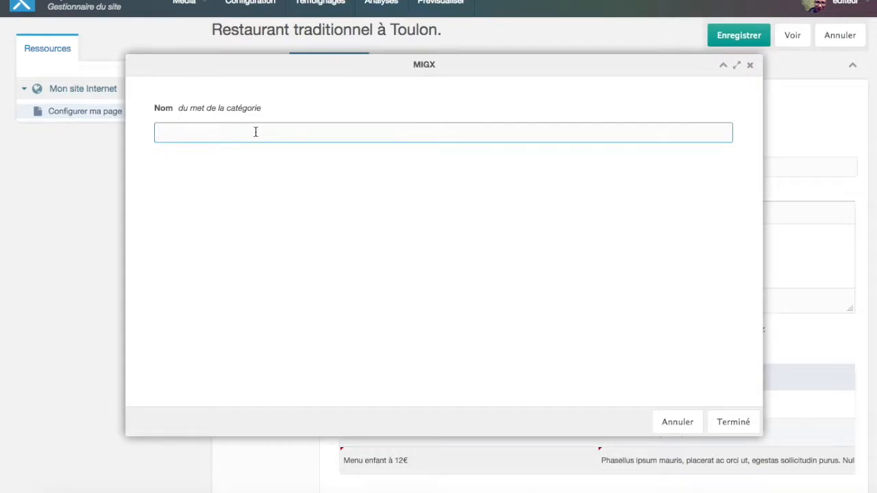
{"action": "type", "text": "assiette de charcuterie"}
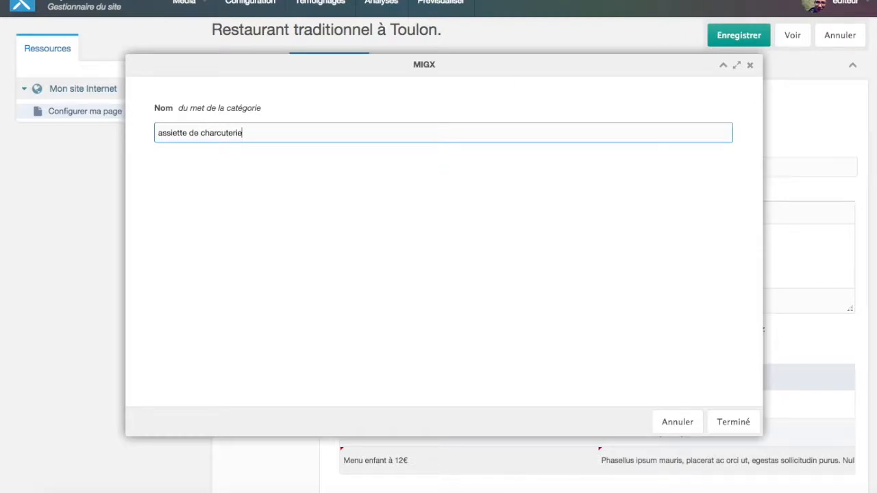
{"action": "left_click", "coordinate": [733, 421]}
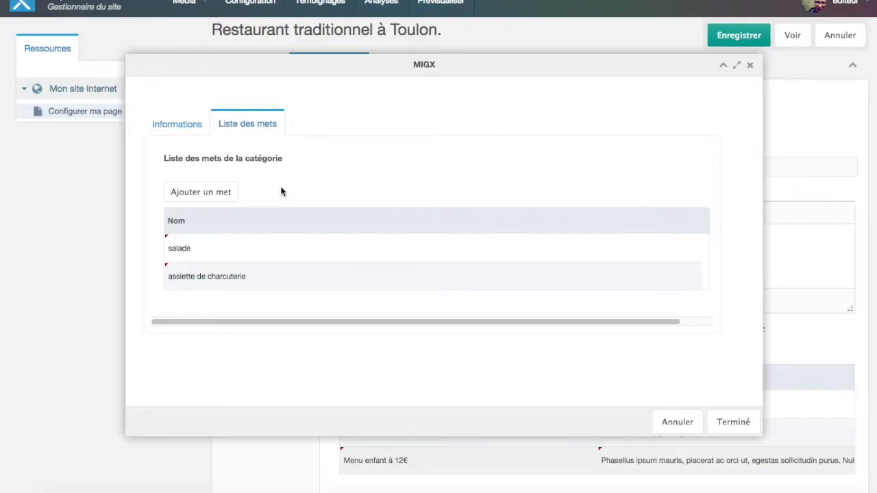
{"action": "left_click_drag", "start_coordinate": [311, 65], "coordinate": [358, 78]}
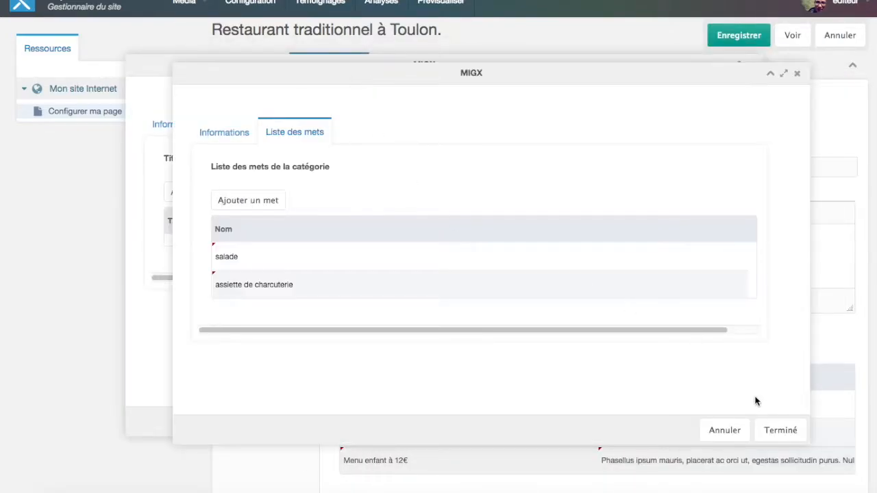
{"action": "left_click", "coordinate": [786, 434]}
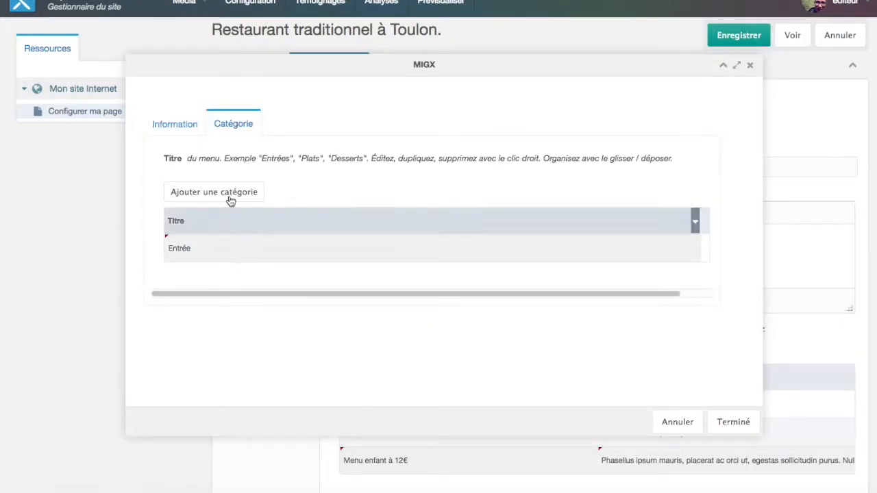
Add a second category to the children's menu and title it 'Plat'
{"action": "left_click", "coordinate": [226, 192]}
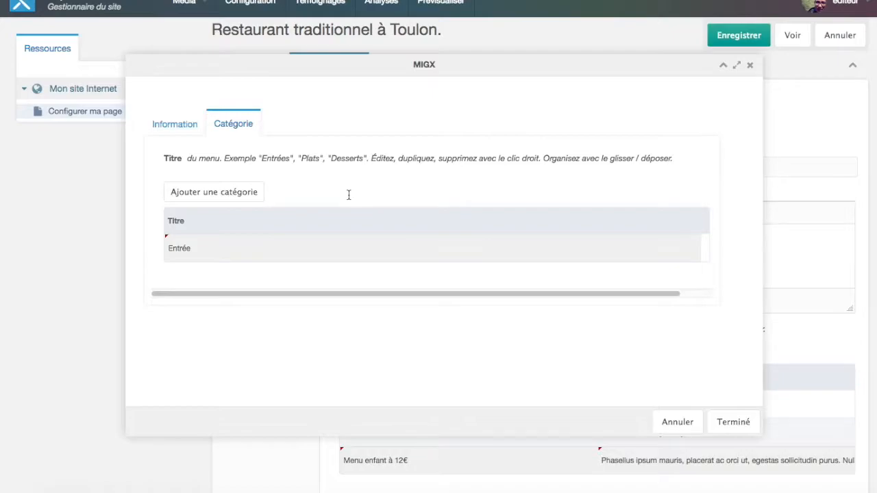
{"action": "left_click", "coordinate": [281, 184]}
{"action": "type", "text": "Plat"}
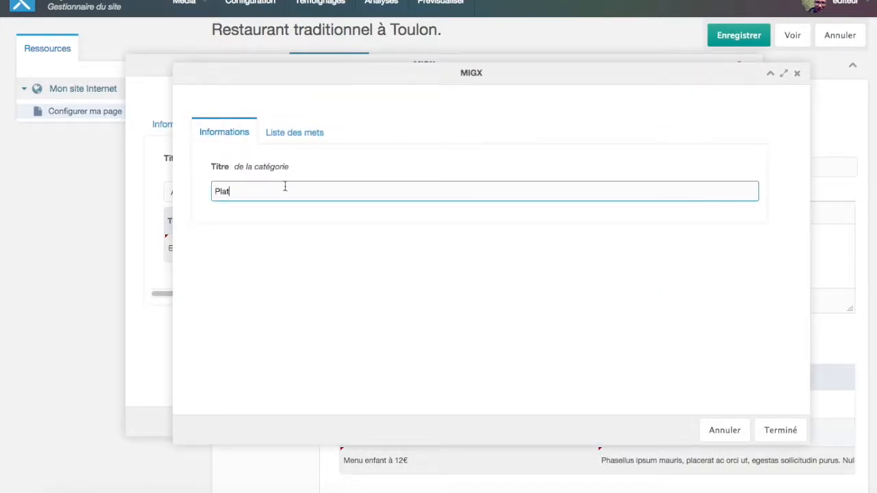
{"action": "left_click", "coordinate": [294, 135]}
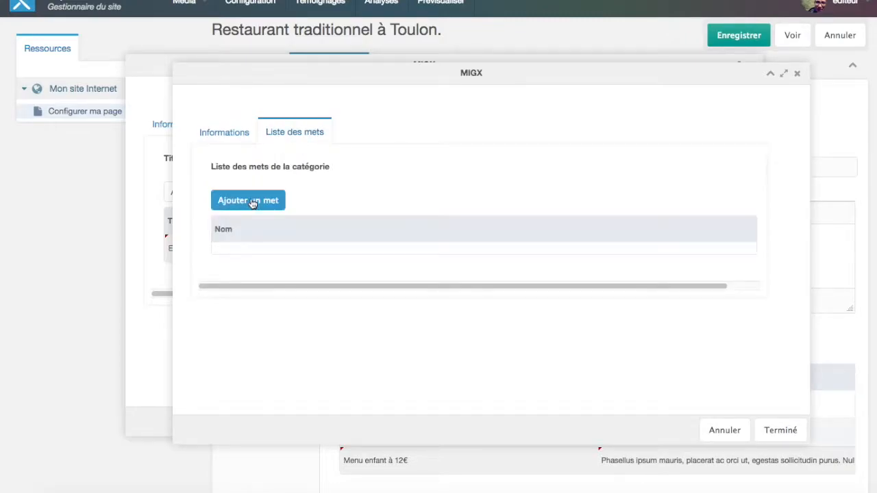
{"action": "left_click", "coordinate": [232, 132]}
Add the dishes 'Steack frite' and 'Nuggets frite' to the Plat category's dish list
{"action": "left_click", "coordinate": [294, 132]}
{"action": "left_click", "coordinate": [254, 200]}
{"action": "left_click", "coordinate": [294, 138]}
{"action": "type", "text": "Steac"}
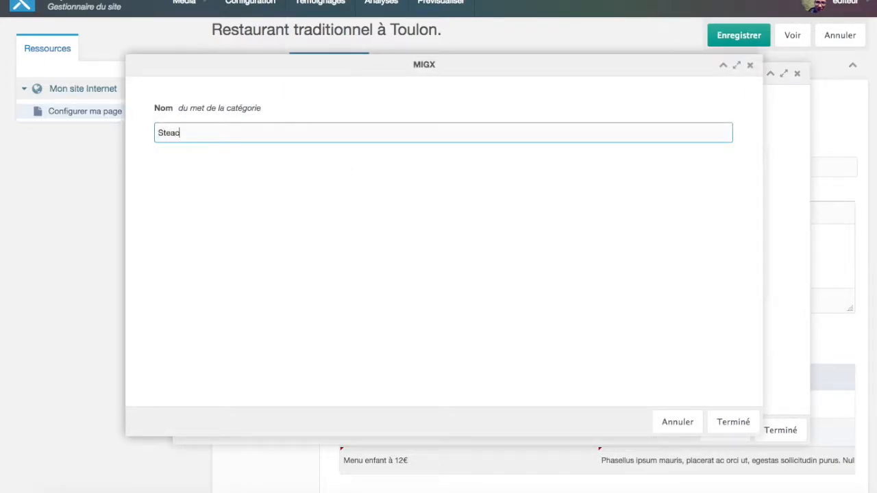
{"action": "type", "text": "k frite"}
{"action": "left_click", "coordinate": [731, 422]}
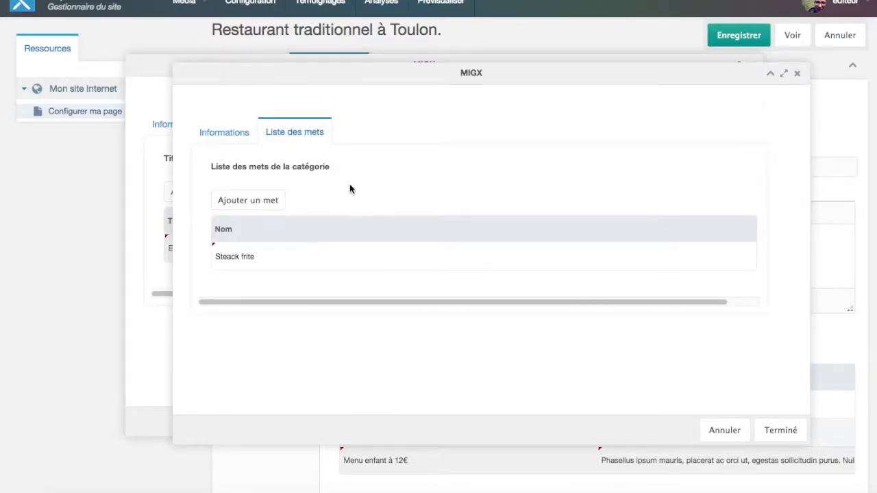
{"action": "left_click", "coordinate": [248, 200]}
{"action": "left_click", "coordinate": [248, 132]}
{"action": "type", "text": "Nuggets"}
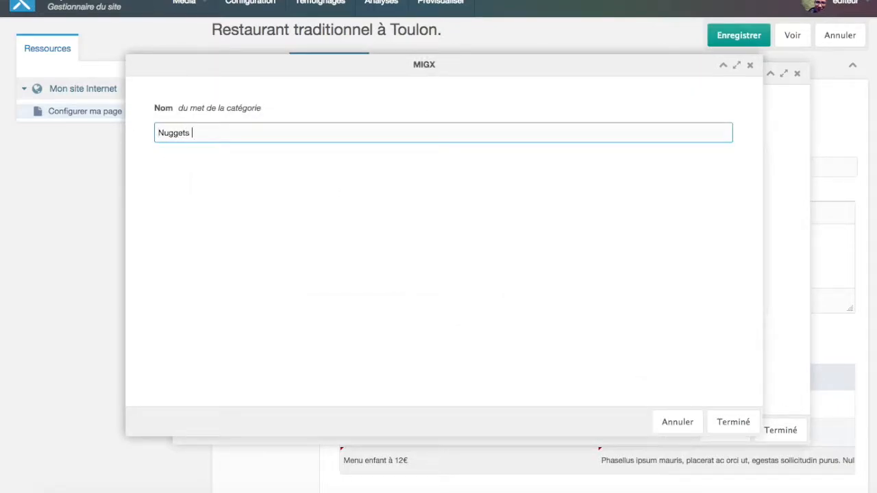
{"action": "type", "text": " frite"}
{"action": "left_click", "coordinate": [727, 422]}
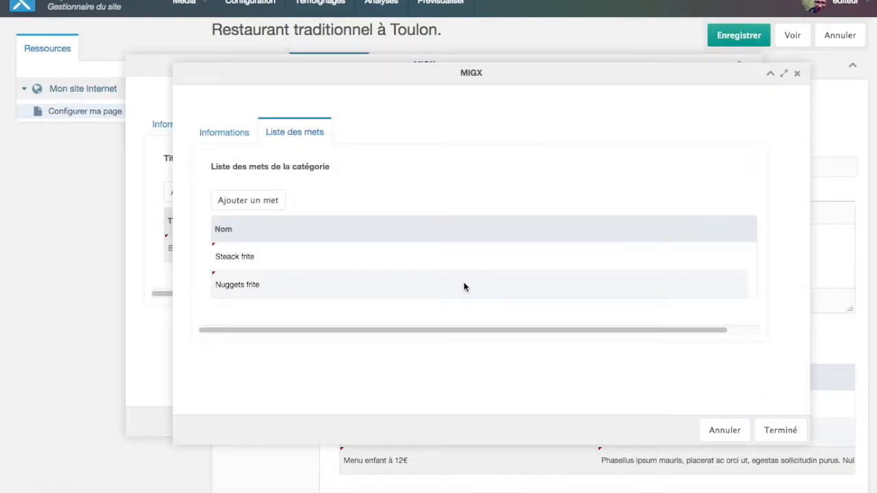
Recheck the Plat category's title and dish list, and save it along with the children's menu and the page
{"action": "left_click_drag", "start_coordinate": [401, 80], "coordinate": [548, 87]}
{"action": "left_click", "coordinate": [371, 140]}
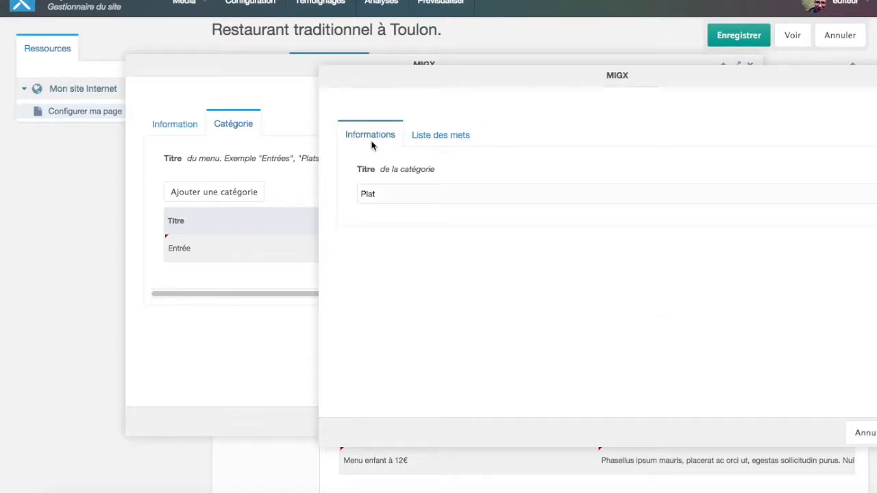
{"action": "left_click", "coordinate": [441, 137]}
{"action": "left_click", "coordinate": [424, 267]}
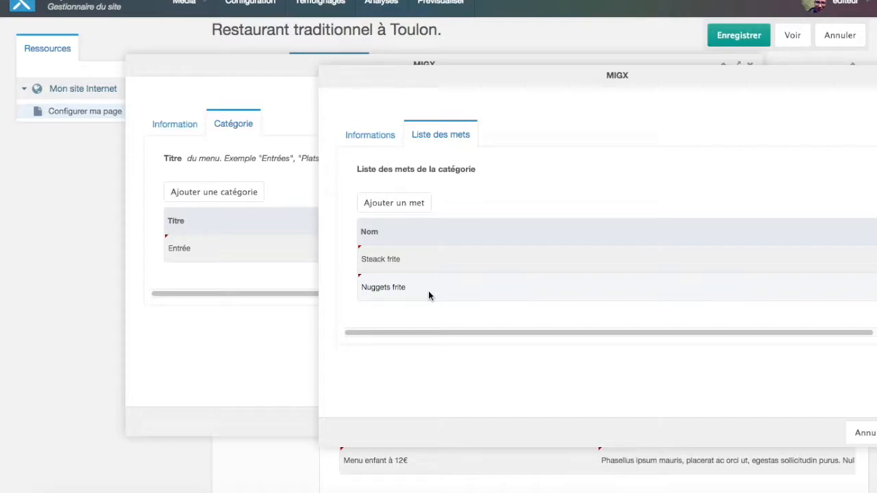
{"action": "left_click", "coordinate": [440, 266]}
{"action": "left_click", "coordinate": [434, 280]}
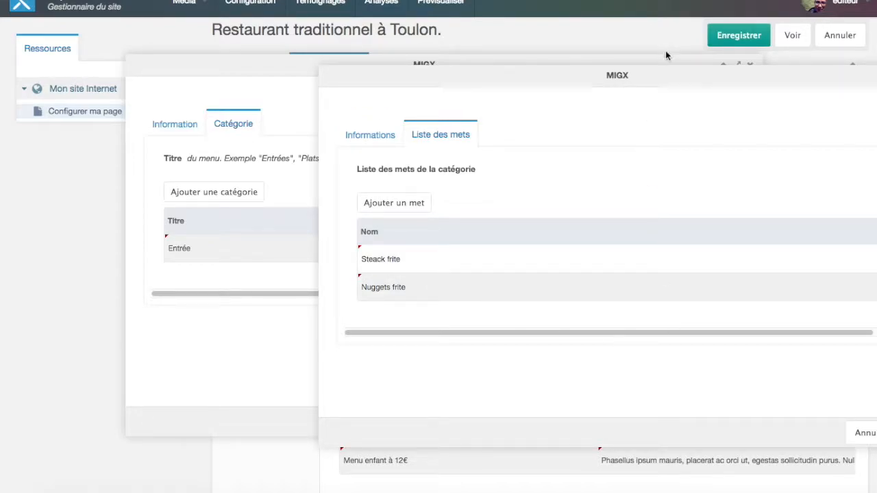
{"action": "left_click_drag", "start_coordinate": [665, 55], "coordinate": [499, 55]}
{"action": "left_click", "coordinate": [720, 399]}
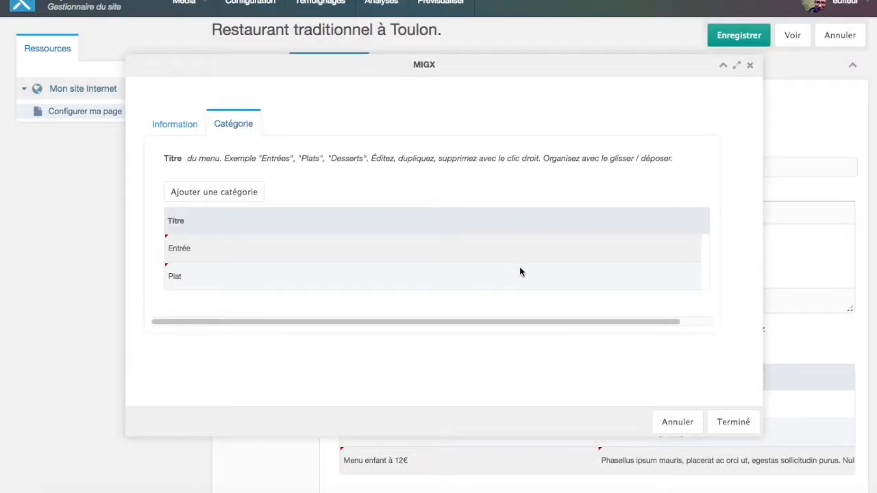
{"action": "left_click", "coordinate": [733, 422]}
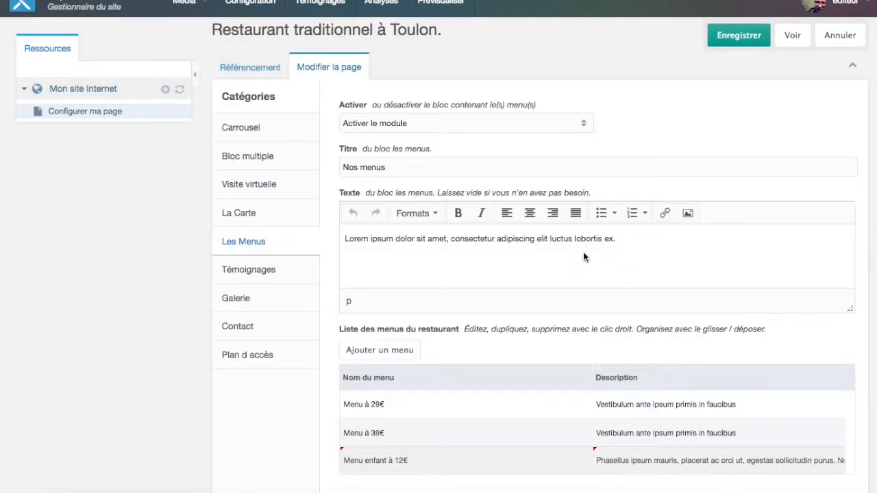
{"action": "left_click", "coordinate": [741, 36]}
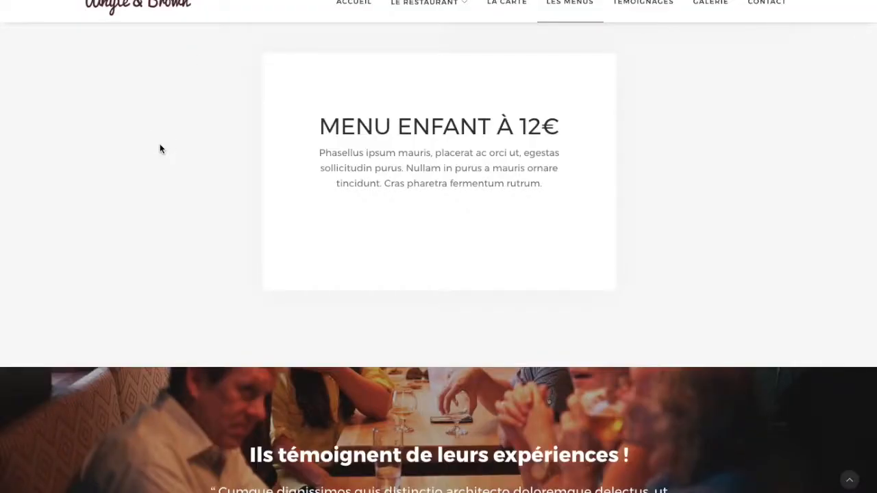
Reload the public site and check the children's menu card's title, description and new Entrée category
{"action": "key", "text": "F5"}
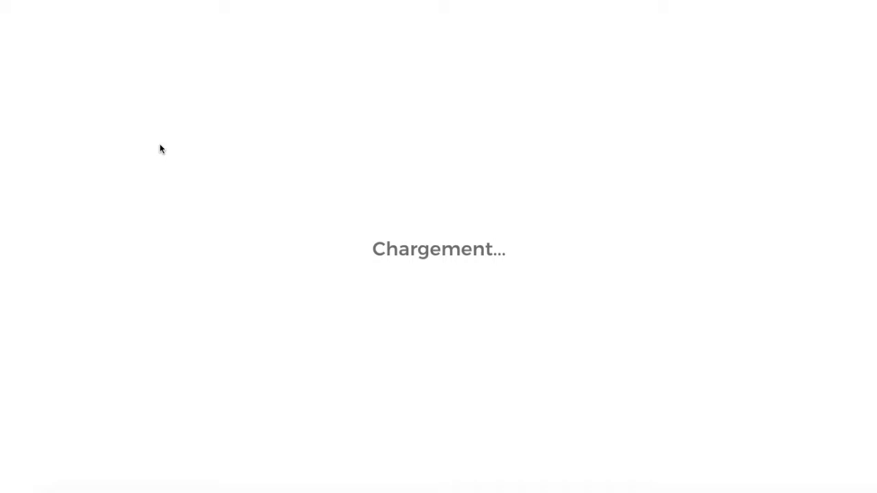
{"action": "left_click_drag", "start_coordinate": [321, 123], "coordinate": [559, 133]}
{"action": "left_click", "coordinate": [557, 182]}
{"action": "left_click_drag", "start_coordinate": [557, 181], "coordinate": [558, 153]}
{"action": "left_click_drag", "start_coordinate": [463, 250], "coordinate": [386, 253]}
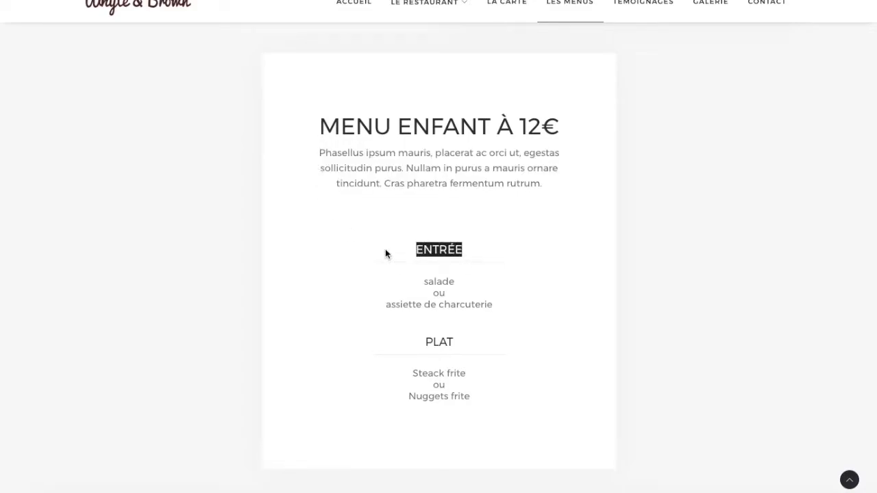
Check the Entrée dishes and the Plat category with its dishes on the public children's menu card
{"action": "left_click", "coordinate": [375, 258]}
{"action": "left_click_drag", "start_coordinate": [454, 284], "coordinate": [392, 287]}
{"action": "left_click", "coordinate": [507, 314]}
{"action": "left_click_drag", "start_coordinate": [506, 312], "coordinate": [341, 301]}
{"action": "left_click", "coordinate": [350, 309]}
{"action": "left_click_drag", "start_coordinate": [463, 343], "coordinate": [378, 342]}
{"action": "left_click", "coordinate": [380, 345]}
{"action": "left_click_drag", "start_coordinate": [468, 374], "coordinate": [368, 369]}
{"action": "left_click", "coordinate": [368, 370]}
{"action": "left_click_drag", "start_coordinate": [477, 398], "coordinate": [374, 386]}
{"action": "left_click", "coordinate": [358, 354]}
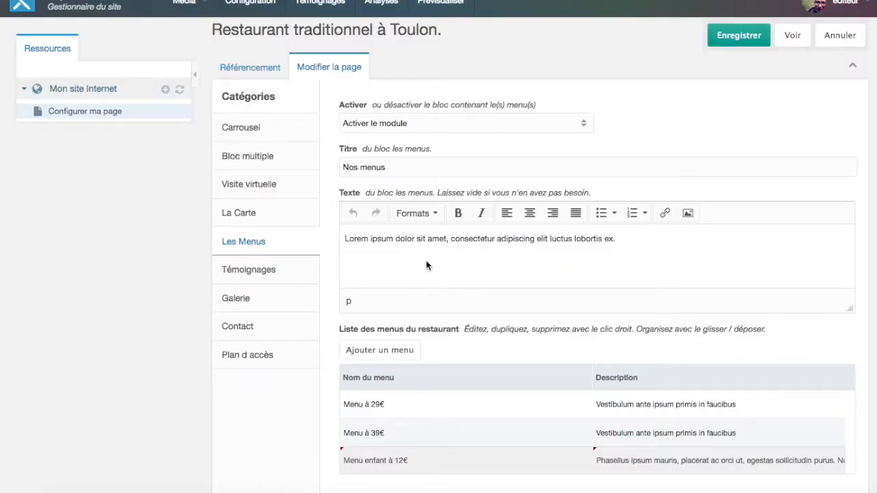
Add a third category to the children's menu and title it 'Dessert'
{"action": "right_click", "coordinate": [463, 470]}
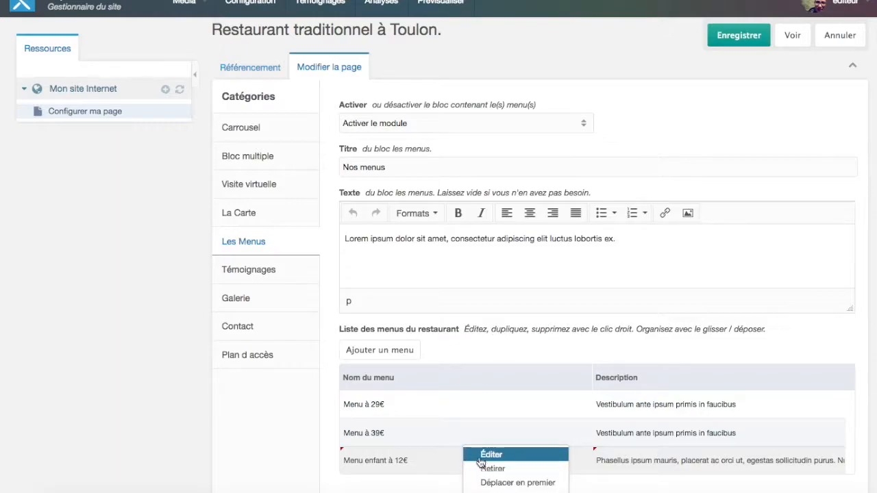
{"action": "left_click", "coordinate": [482, 461]}
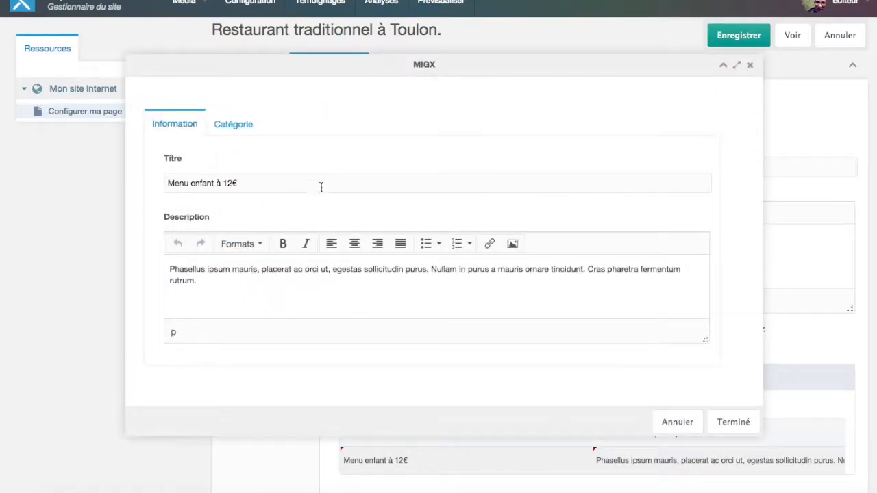
{"action": "left_click", "coordinate": [246, 131]}
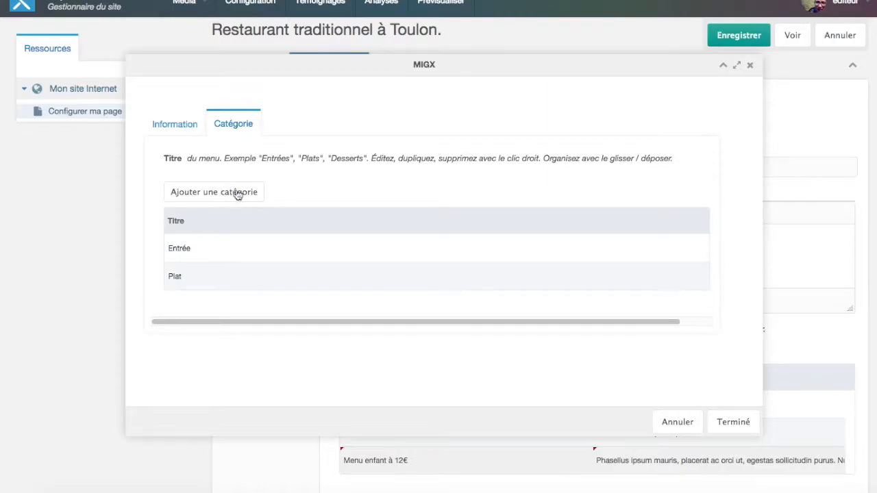
{"action": "left_click", "coordinate": [272, 179]}
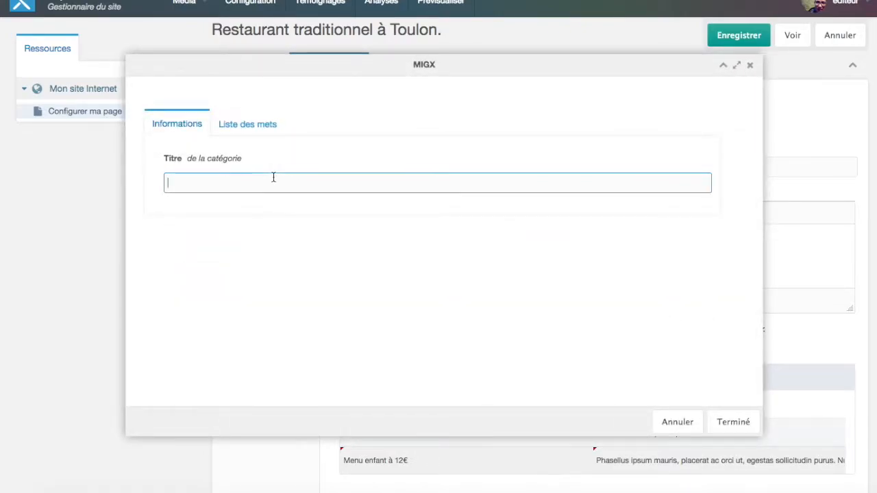
{"action": "type", "text": "Dess"}
Add the dish 'Mousse au chocolat' to the Dessert category's dish list
{"action": "left_click", "coordinate": [247, 125]}
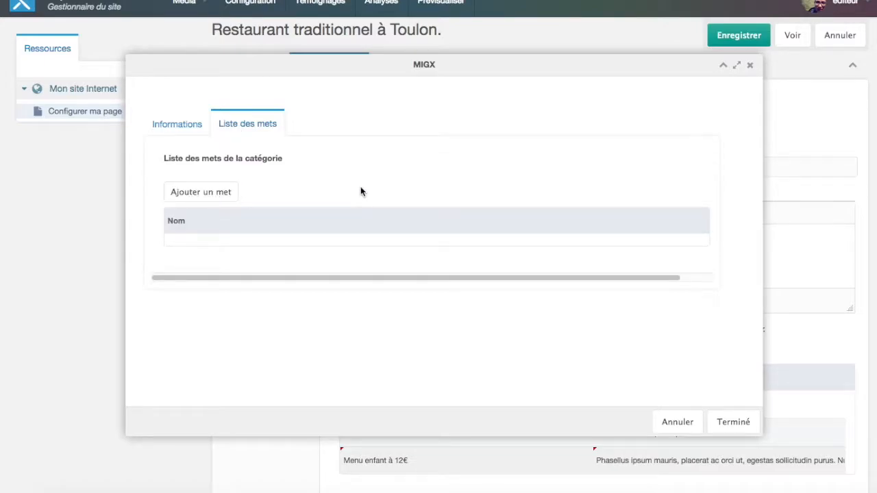
{"action": "left_click", "coordinate": [200, 191]}
{"action": "left_click", "coordinate": [278, 133]}
{"action": "type", "text": "mo"}
{"action": "key", "text": "BackSpace"}
{"action": "key", "text": "BackSpace"}
{"action": "type", "text": "Mousse au chocolat"}
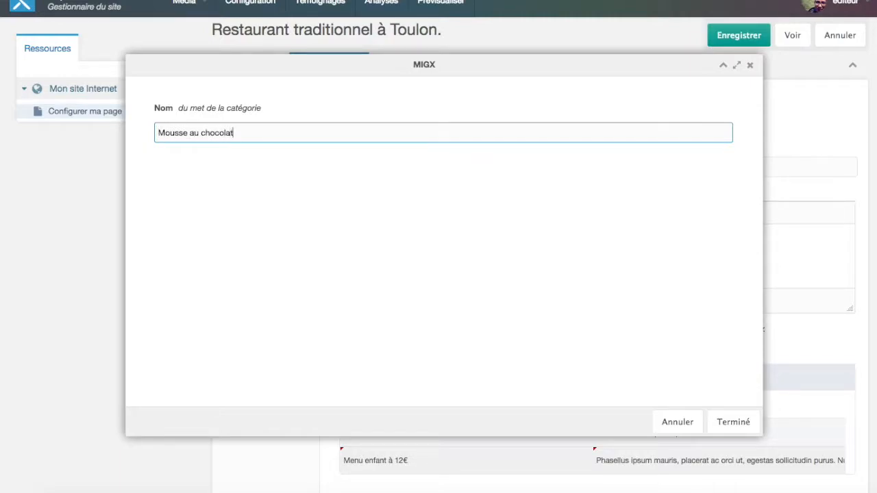
{"action": "left_click", "coordinate": [733, 421]}
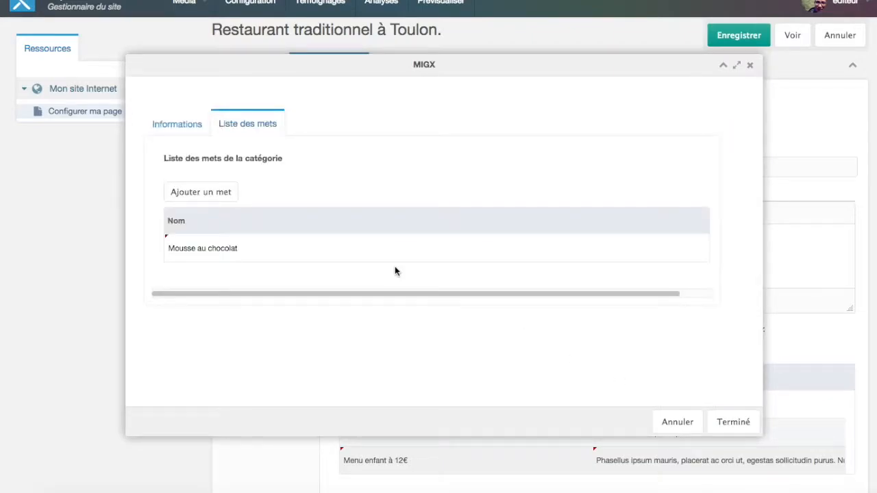
Add the dish 'Tarte au citron' to the Dessert category, and save the category, the children's menu and the page
{"action": "left_click", "coordinate": [212, 194]}
{"action": "left_click", "coordinate": [242, 130]}
{"action": "type", "text": "Tarte"}
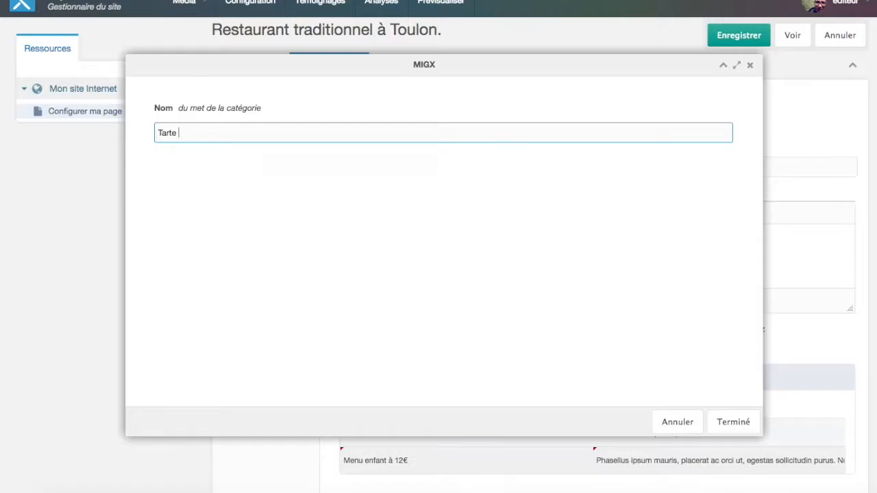
{"action": "type", "text": "au citron"}
{"action": "left_click", "coordinate": [732, 421]}
{"action": "left_click", "coordinate": [731, 420]}
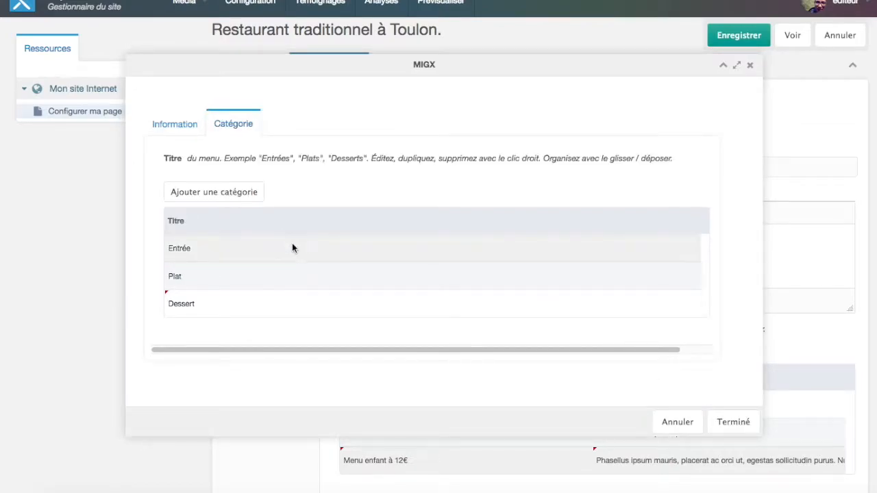
{"action": "left_click", "coordinate": [737, 422]}
{"action": "left_click", "coordinate": [732, 35]}
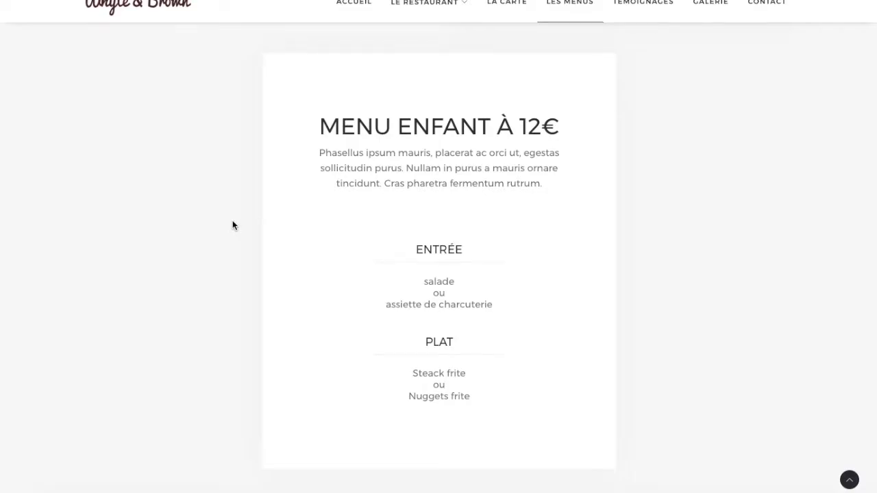
Reload the public site and check the Dessert category and its dishes on the children's menu card
{"action": "key", "text": "F5"}
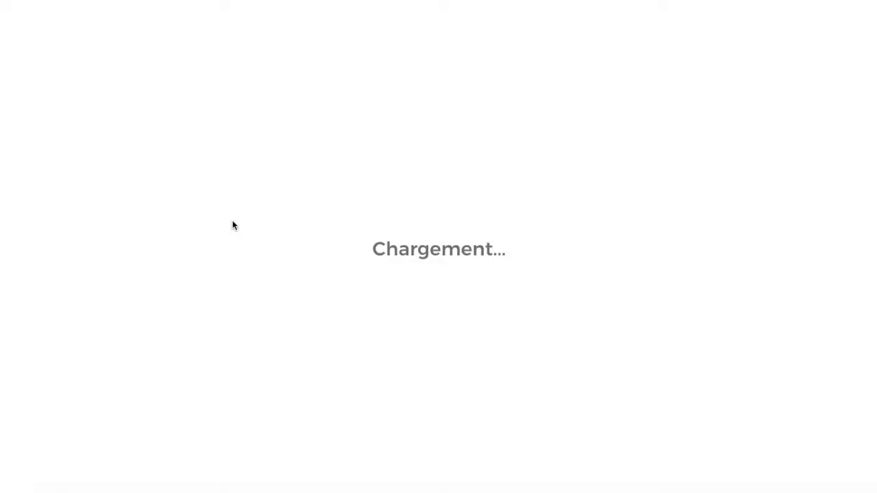
{"action": "scroll", "coordinate": [274, 213], "scroll_direction": "down", "scroll_amount": 1}
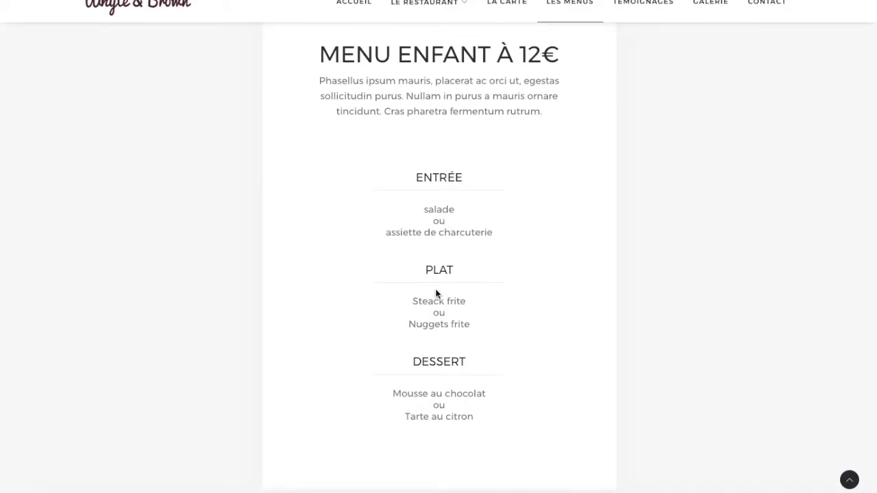
{"action": "left_click_drag", "start_coordinate": [472, 347], "coordinate": [422, 360]}
{"action": "left_click_drag", "start_coordinate": [493, 376], "coordinate": [320, 356]}
{"action": "left_click", "coordinate": [320, 357]}
{"action": "left_click_drag", "start_coordinate": [483, 400], "coordinate": [333, 372]}
{"action": "left_click", "coordinate": [332, 354]}
{"action": "scroll", "coordinate": [303, 191], "scroll_direction": "up", "scroll_amount": 2}
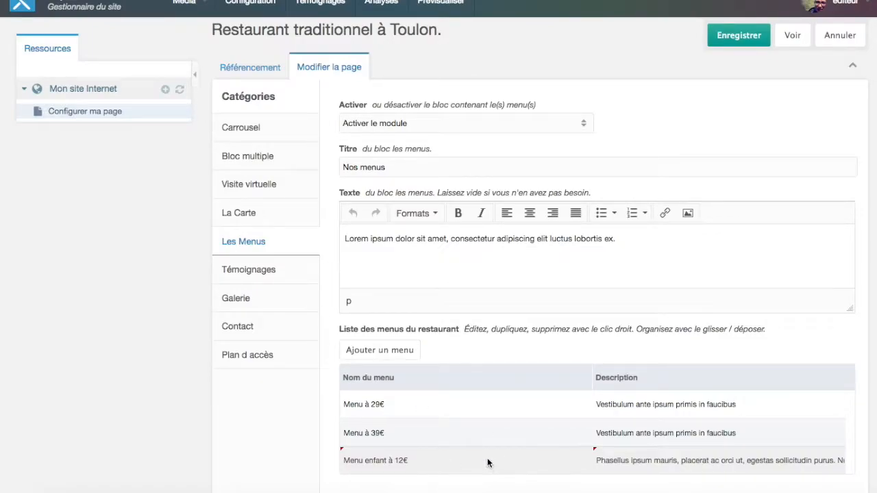
Reorder the children's menu categories by moving Dessert to first place and Entrée to last place
{"action": "left_click", "coordinate": [479, 442]}
{"action": "left_click", "coordinate": [476, 425]}
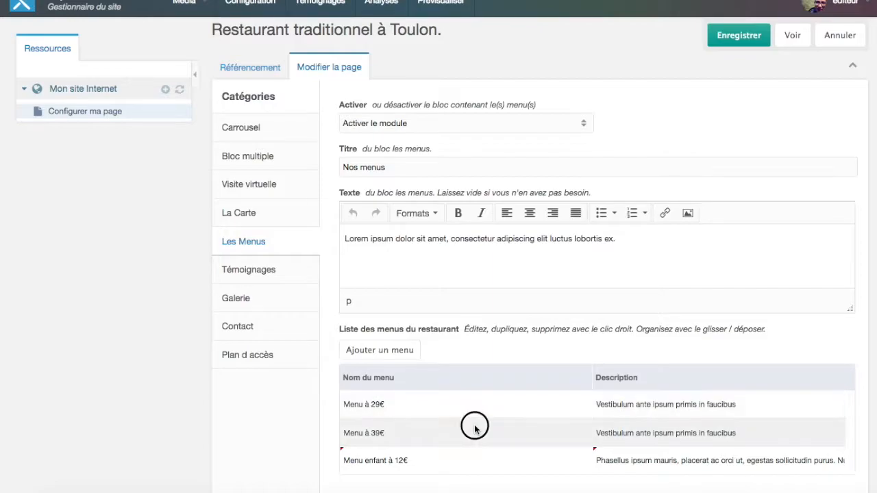
{"action": "right_click", "coordinate": [480, 463]}
{"action": "left_click", "coordinate": [503, 453]}
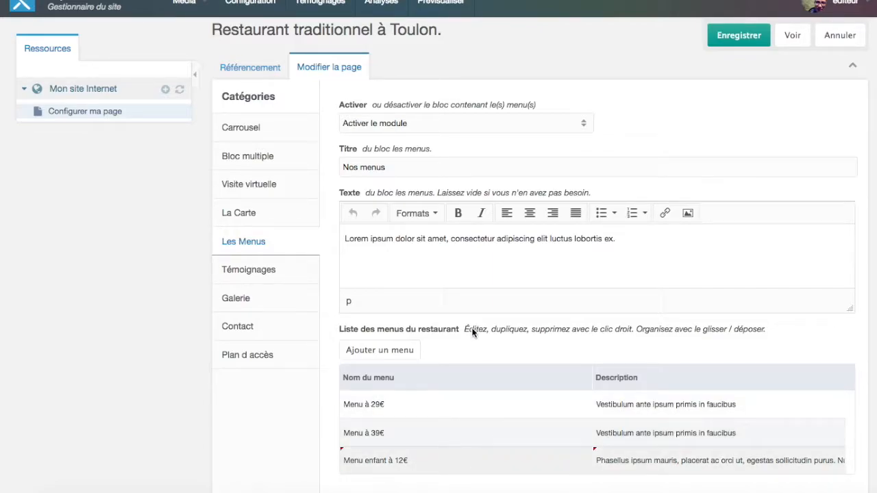
{"action": "left_click", "coordinate": [233, 124]}
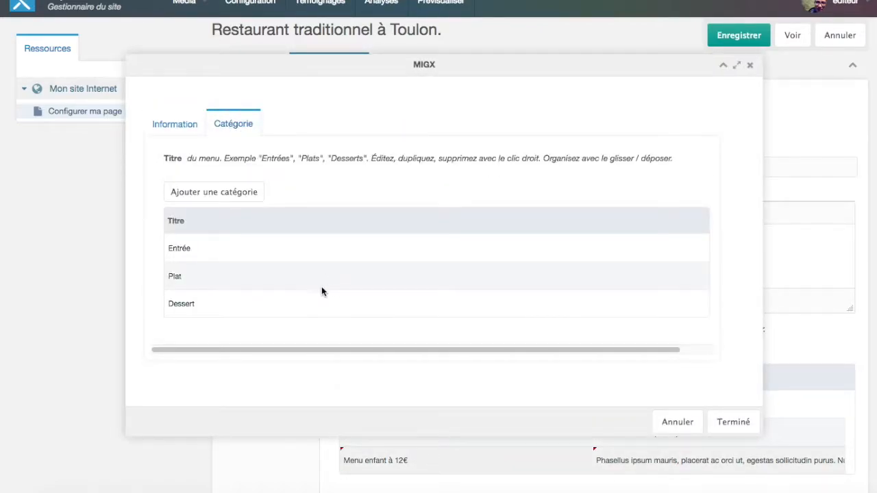
{"action": "right_click", "coordinate": [305, 305]}
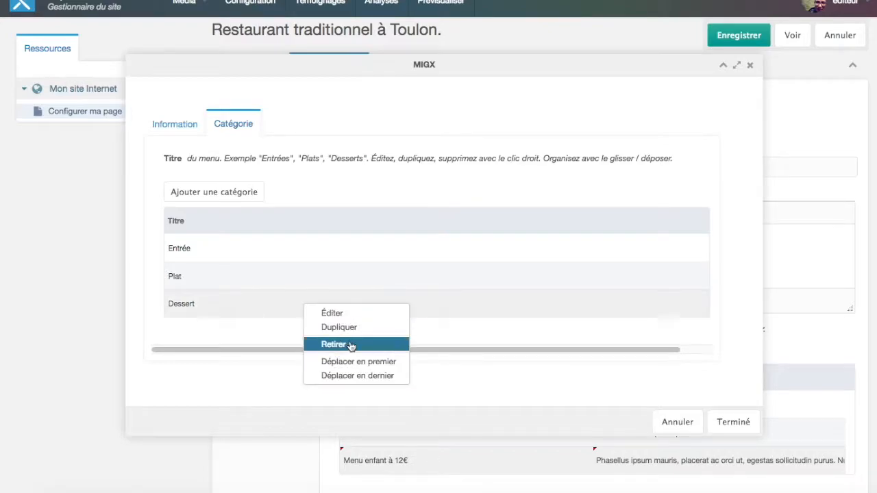
{"action": "left_click", "coordinate": [353, 361]}
{"action": "right_click", "coordinate": [296, 279]}
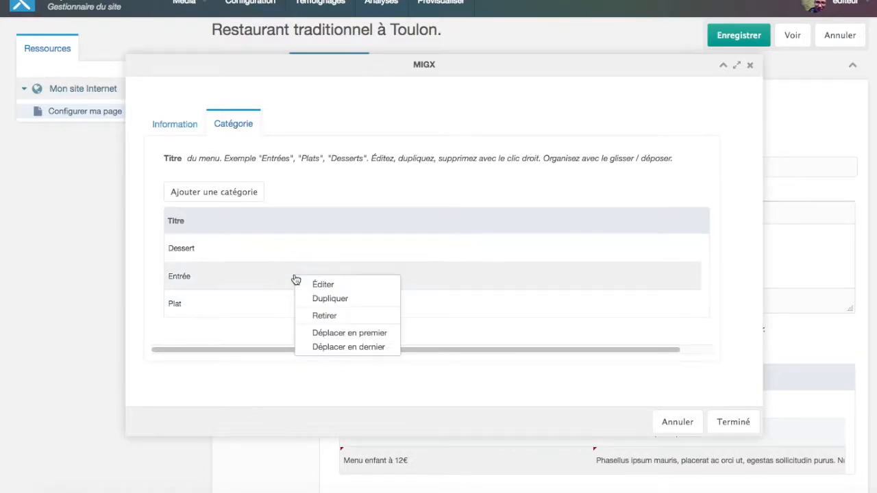
{"action": "left_click", "coordinate": [343, 348]}
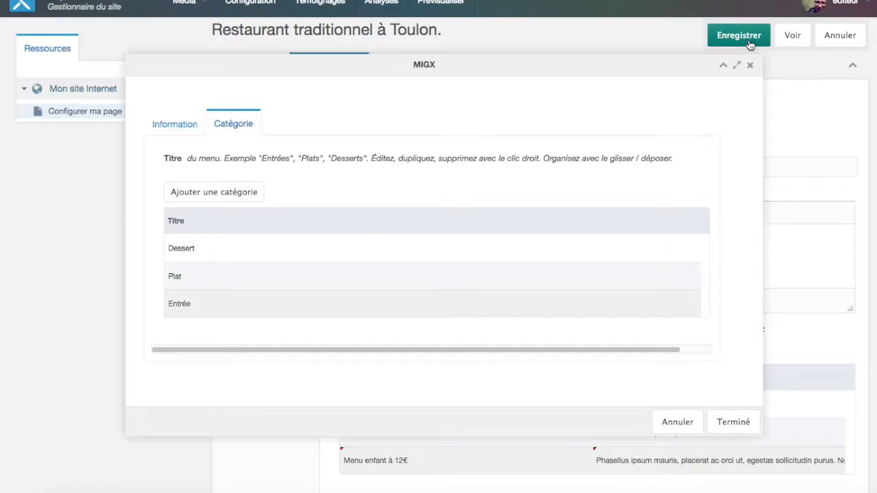
Save the reordered children's menu and the page, and reload the public site to check the category order
{"action": "left_click", "coordinate": [737, 422]}
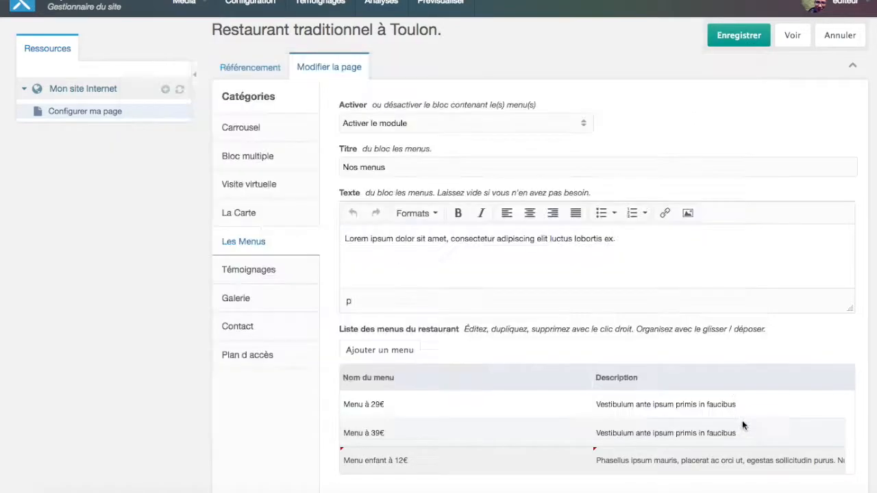
{"action": "left_click", "coordinate": [740, 35]}
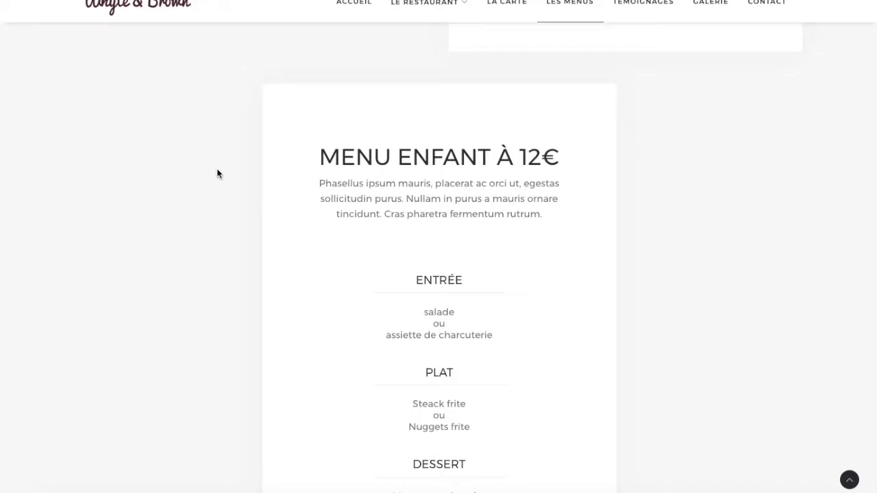
{"action": "scroll", "coordinate": [217, 172], "scroll_direction": "down", "scroll_amount": 3}
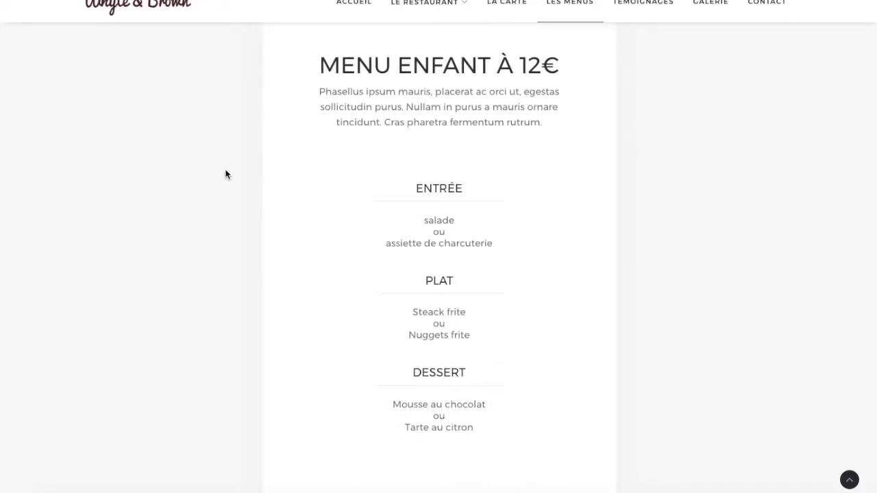
{"action": "key", "text": "F5"}
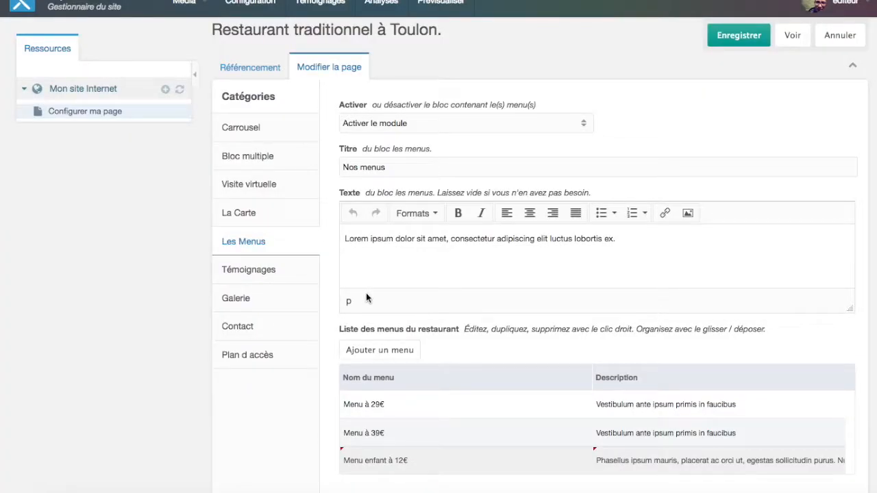
Move the dish 'Tarte au citron' to first place in the Dessert category of the children's menu
{"action": "right_click", "coordinate": [446, 460]}
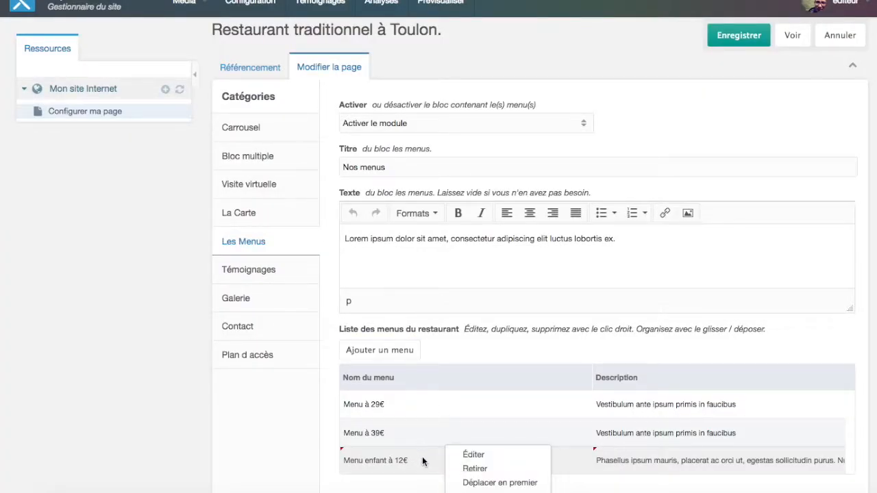
{"action": "left_click", "coordinate": [471, 454]}
{"action": "left_click", "coordinate": [236, 124]}
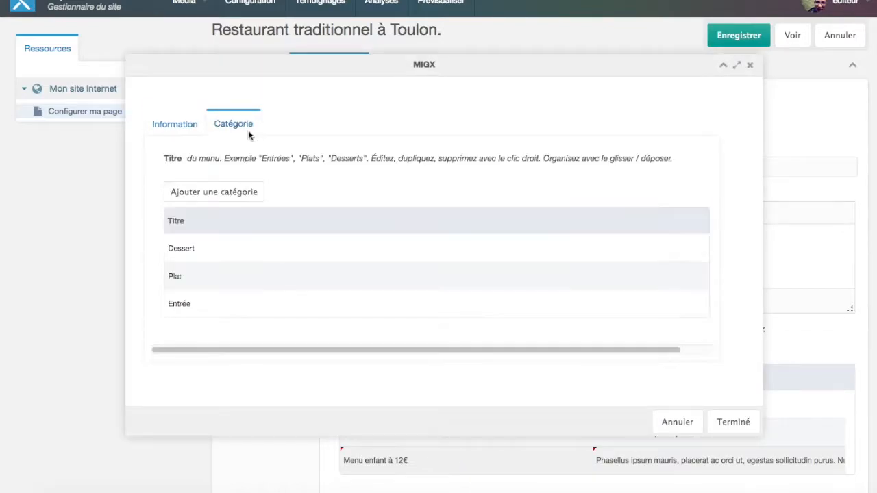
{"action": "right_click", "coordinate": [248, 253]}
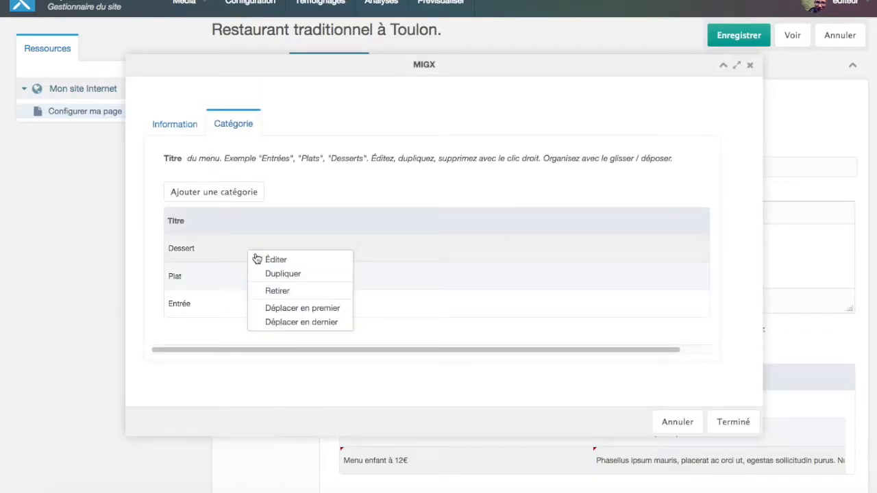
{"action": "left_click", "coordinate": [277, 260]}
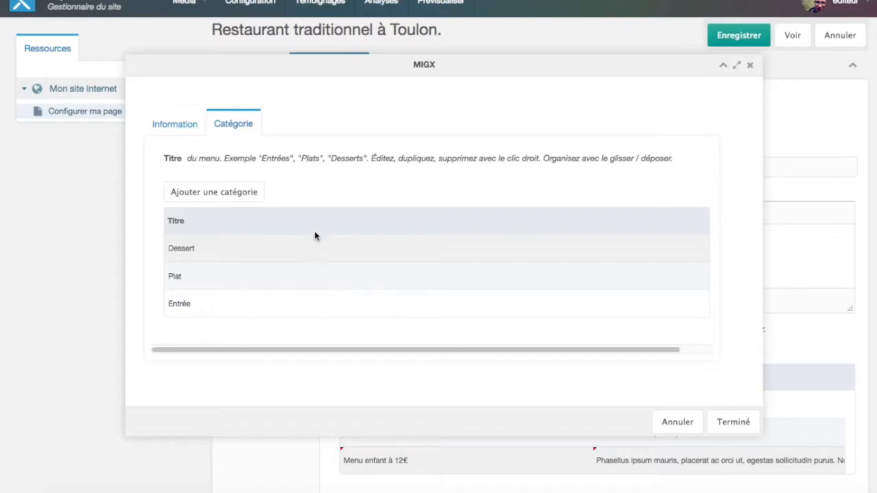
{"action": "left_click", "coordinate": [254, 126]}
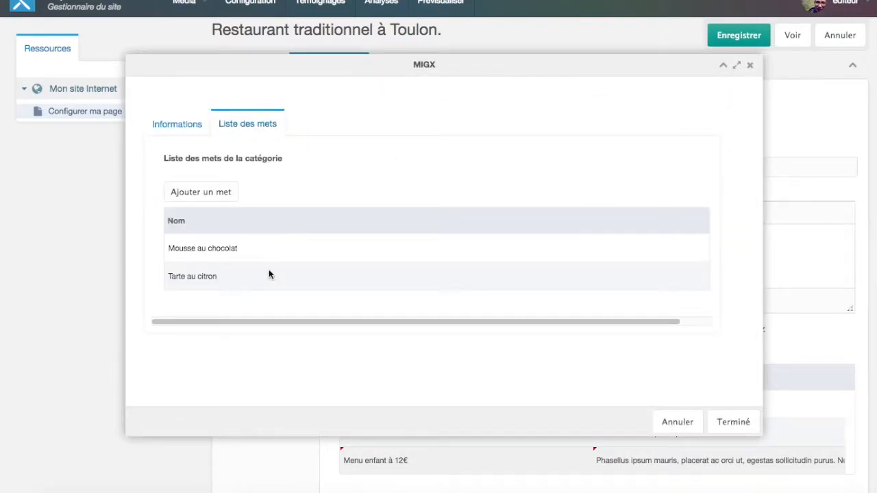
{"action": "right_click", "coordinate": [269, 276]}
{"action": "left_click", "coordinate": [308, 335]}
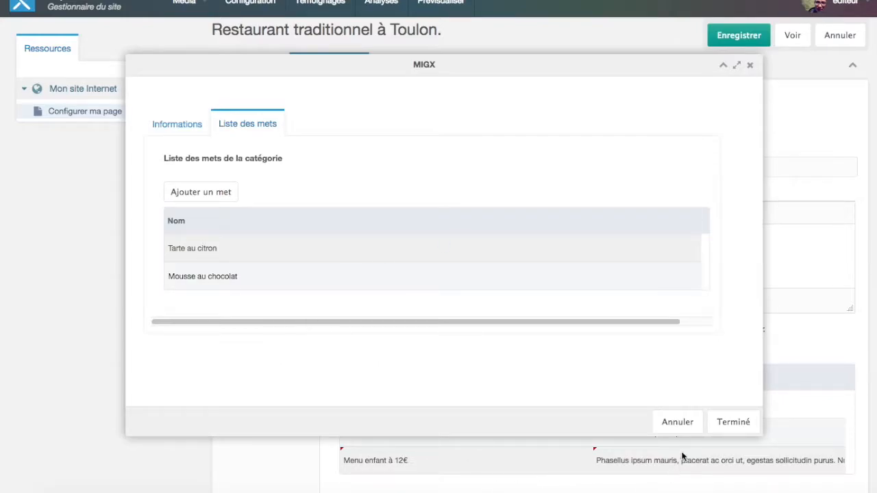
Save the Dessert category, children's menu and page, and reload the public site to check the dish order
{"action": "left_click", "coordinate": [733, 423]}
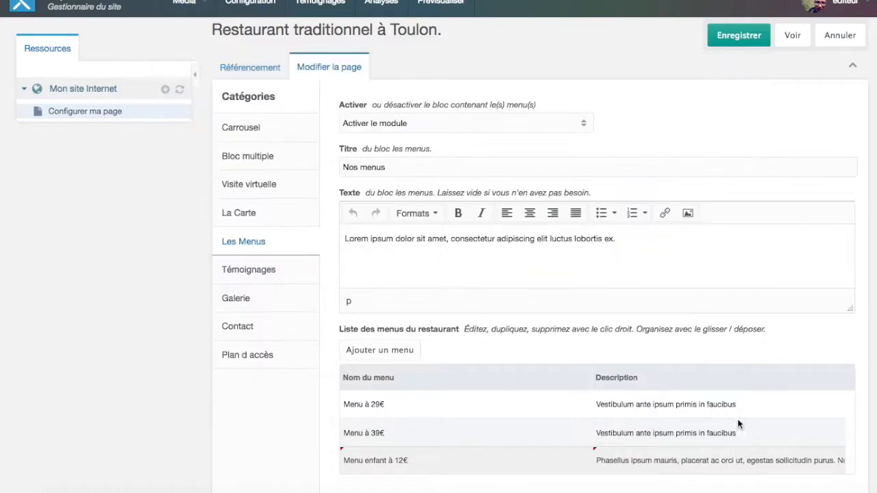
{"action": "left_click", "coordinate": [747, 40]}
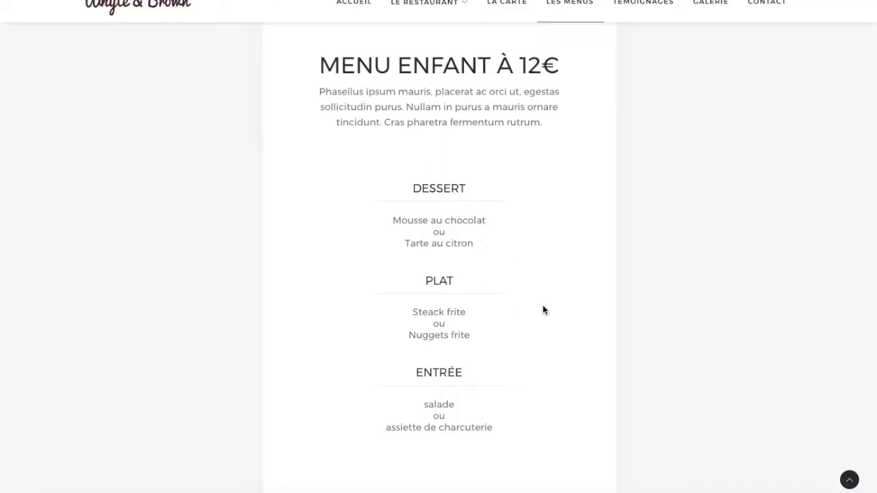
{"action": "key", "text": "F5"}
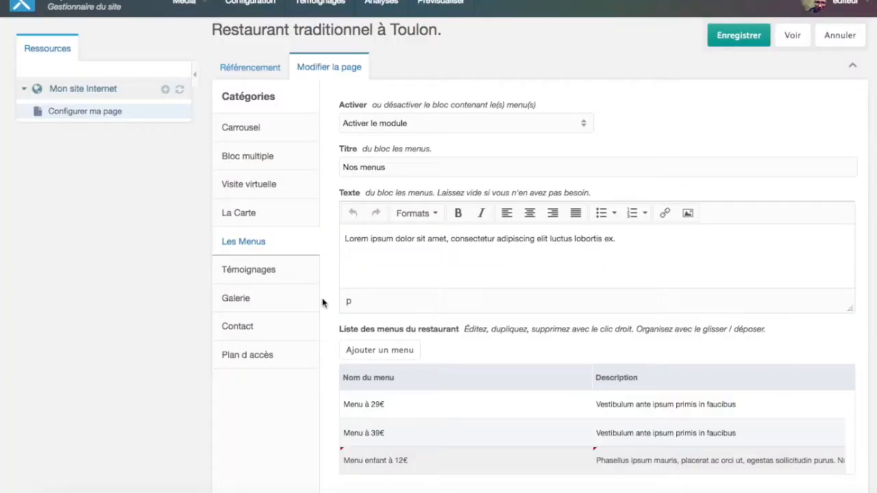
Move the children's menu to first place in the restaurant's menu list and save the page
{"action": "right_click", "coordinate": [461, 463]}
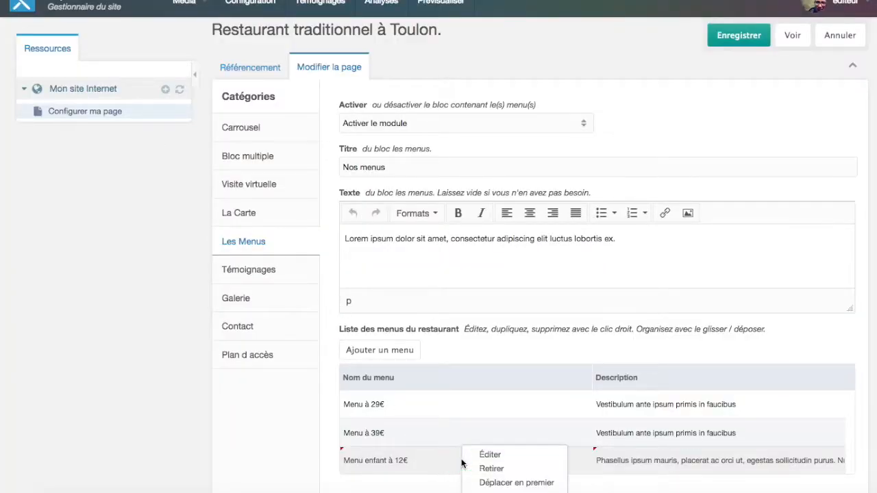
{"action": "left_click", "coordinate": [497, 483]}
{"action": "left_click", "coordinate": [735, 36]}
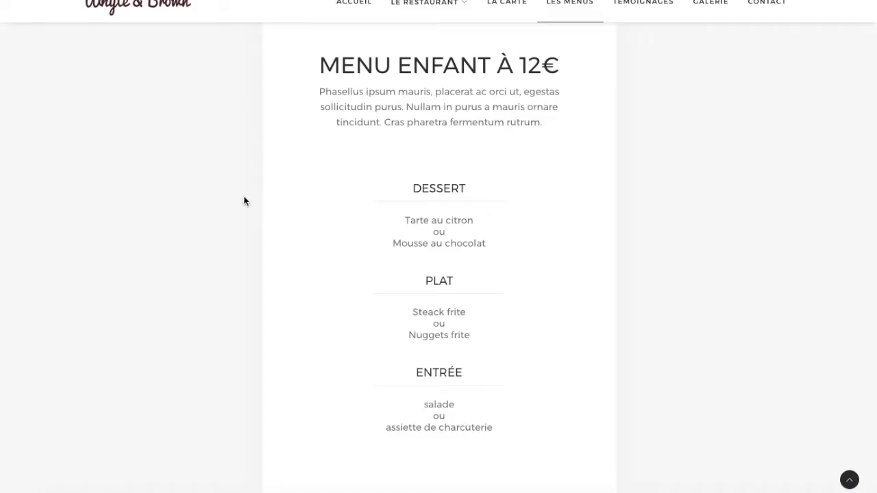
Reload the public site and check the order of the menus in the Nos menus section
{"action": "scroll", "coordinate": [213, 208], "scroll_direction": "up", "scroll_amount": 15}
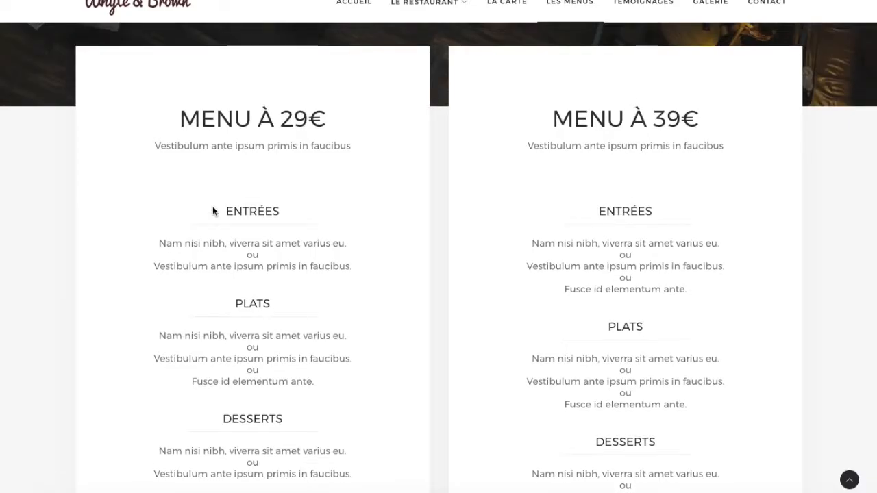
{"action": "key", "text": "F5"}
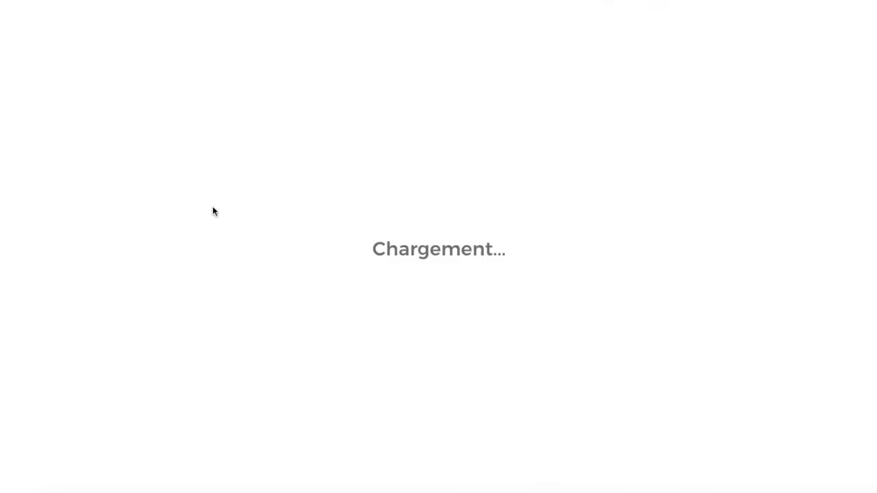
{"action": "scroll", "coordinate": [212, 211], "scroll_direction": "down", "scroll_amount": 4}
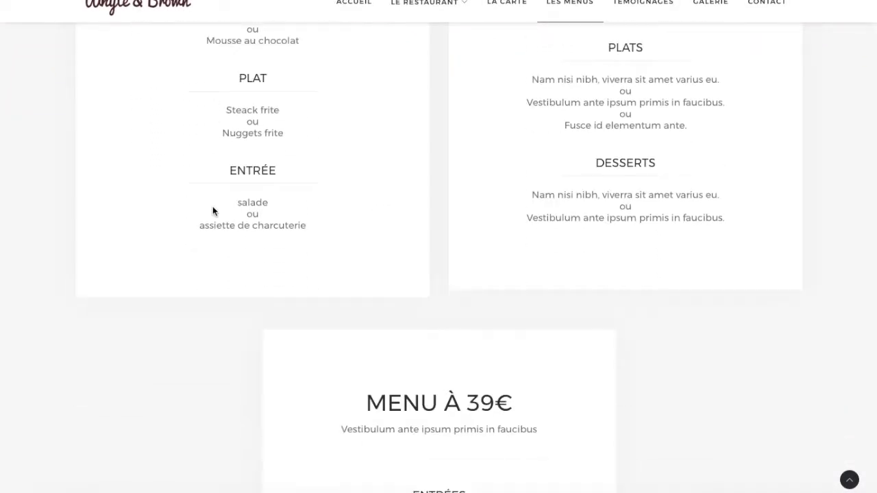
{"action": "scroll", "coordinate": [213, 209], "scroll_direction": "down", "scroll_amount": 5}
{"action": "scroll", "coordinate": [212, 209], "scroll_direction": "up", "scroll_amount": 10}
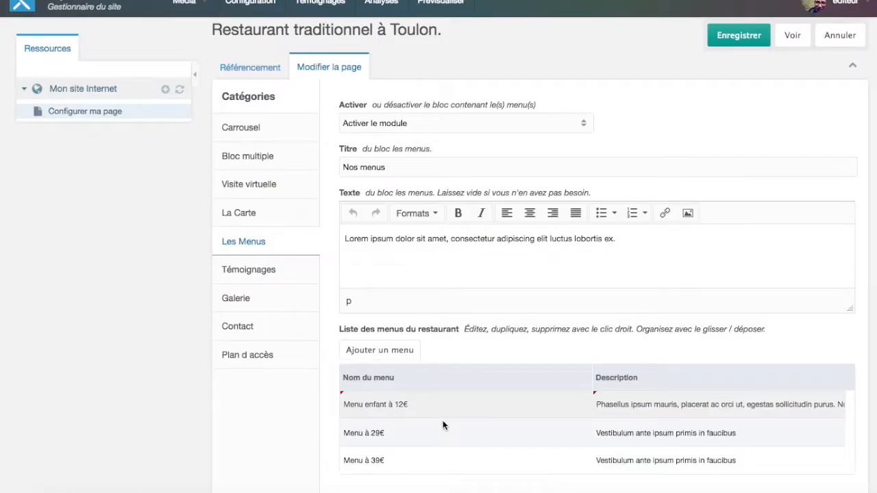
Remove the 12€ children's menu from the restaurant's menu list in the site manager, and save the page
{"action": "right_click", "coordinate": [443, 425]}
{"action": "left_click", "coordinate": [470, 429]}
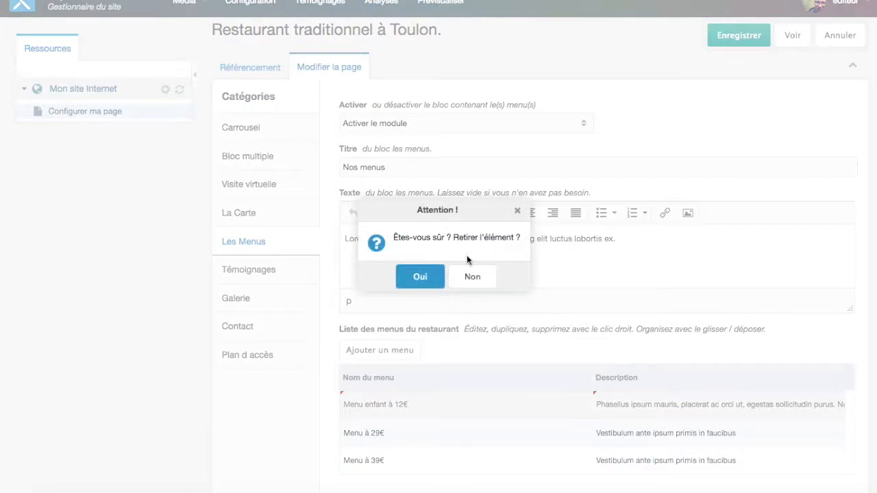
{"action": "left_click", "coordinate": [421, 277]}
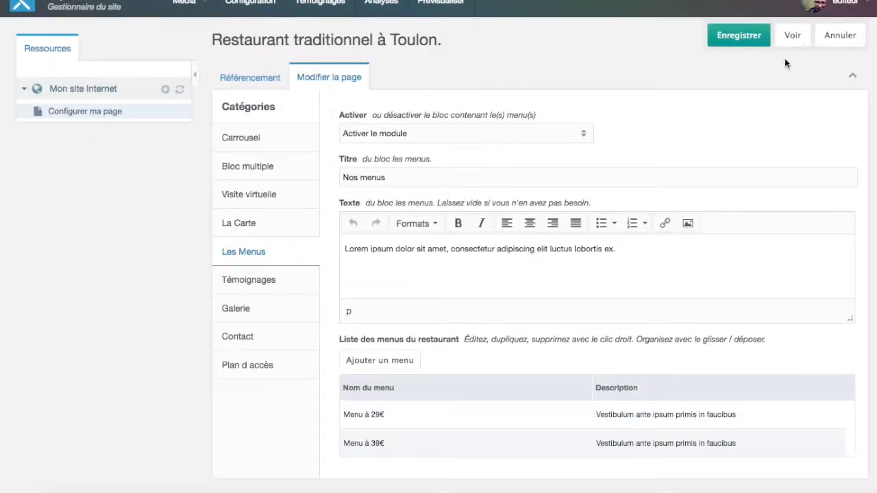
{"action": "left_click", "coordinate": [743, 40]}
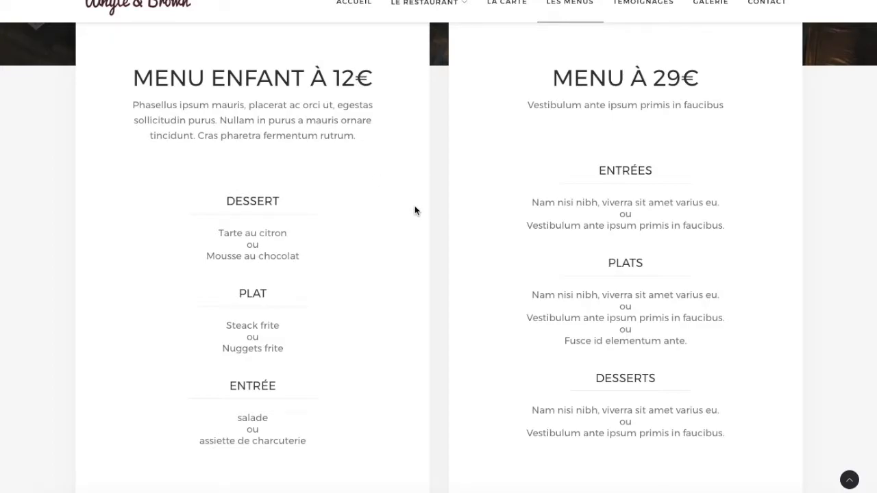
Reload the public site and check that the children's menu is gone from the Nos menus section
{"action": "key", "text": "F5"}
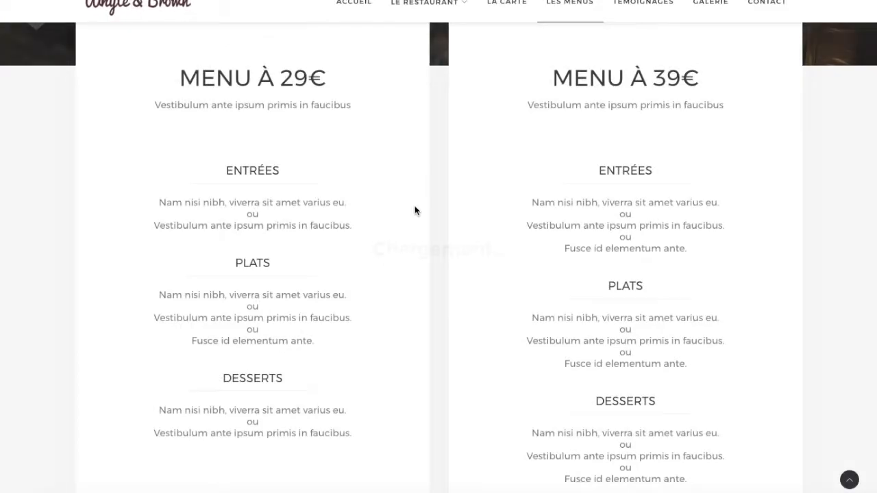
{"action": "scroll", "coordinate": [438, 223], "scroll_direction": "up", "scroll_amount": 1}
{"action": "scroll", "coordinate": [445, 237], "scroll_direction": "down", "scroll_amount": 5}
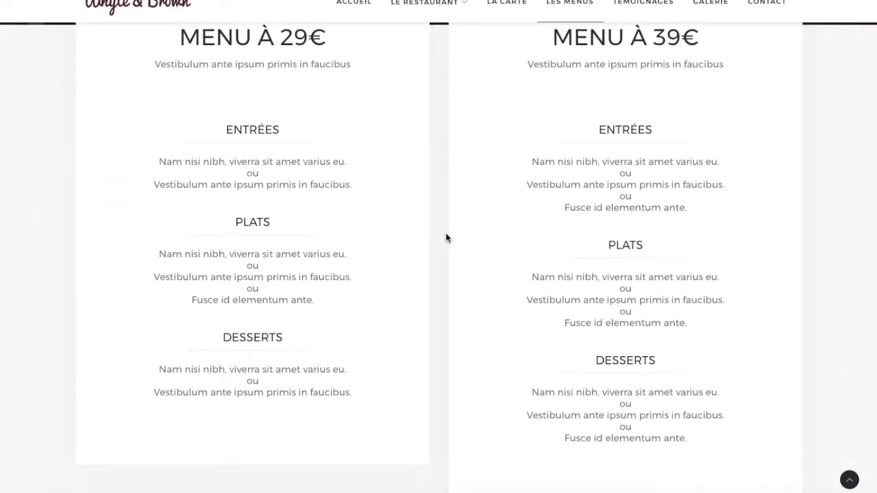
{"action": "scroll", "coordinate": [445, 237], "scroll_direction": "up", "scroll_amount": 2}
{"action": "scroll", "coordinate": [445, 238], "scroll_direction": "up", "scroll_amount": 2}
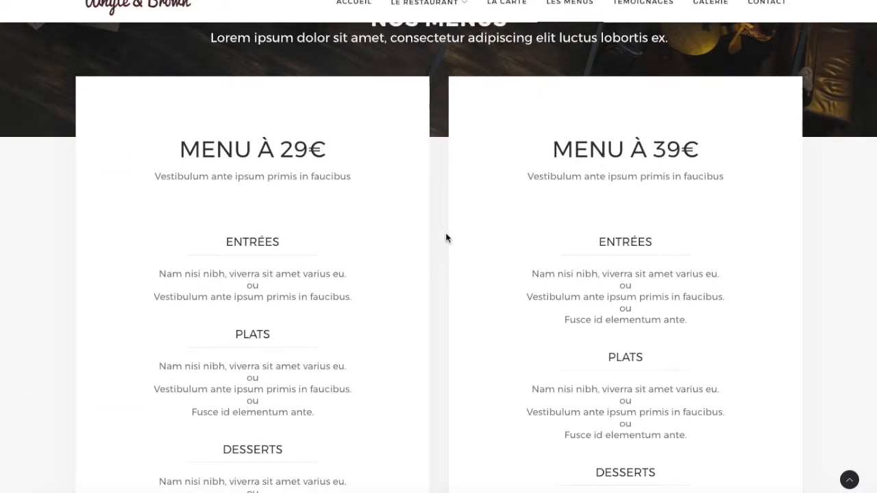
{"action": "scroll", "coordinate": [446, 238], "scroll_direction": "down", "scroll_amount": 1}
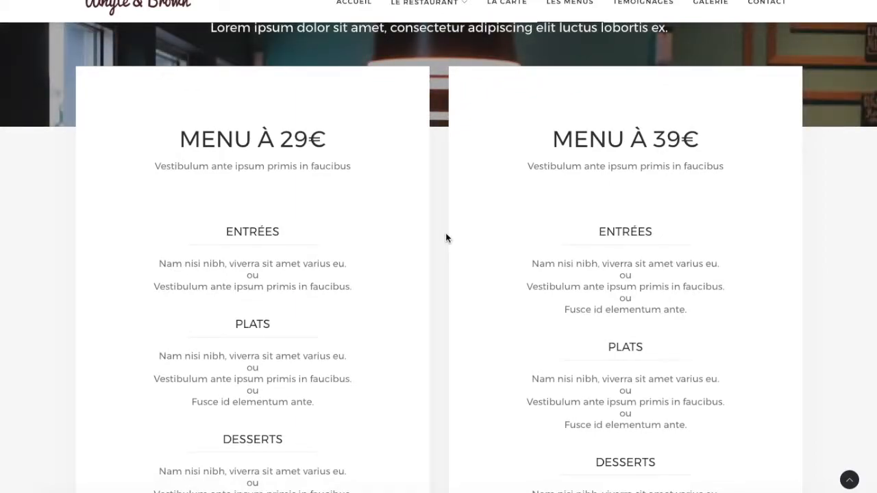
Review the 29€ menu's title and description, and the categories and dishes of both menus on the public site
{"action": "double_click", "coordinate": [284, 134]}
{"action": "left_click", "coordinate": [271, 166]}
{"action": "left_click_drag", "start_coordinate": [154, 166], "coordinate": [354, 176]}
{"action": "left_click", "coordinate": [339, 168]}
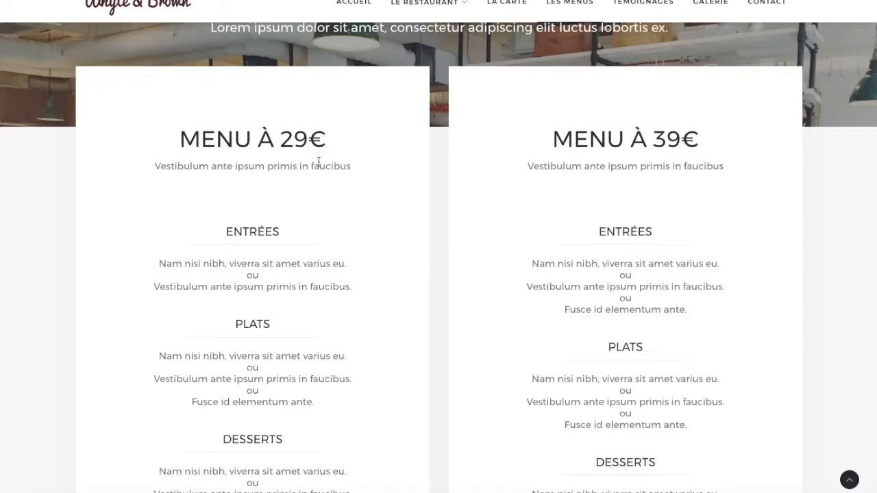
{"action": "left_click_drag", "start_coordinate": [155, 167], "coordinate": [358, 169]}
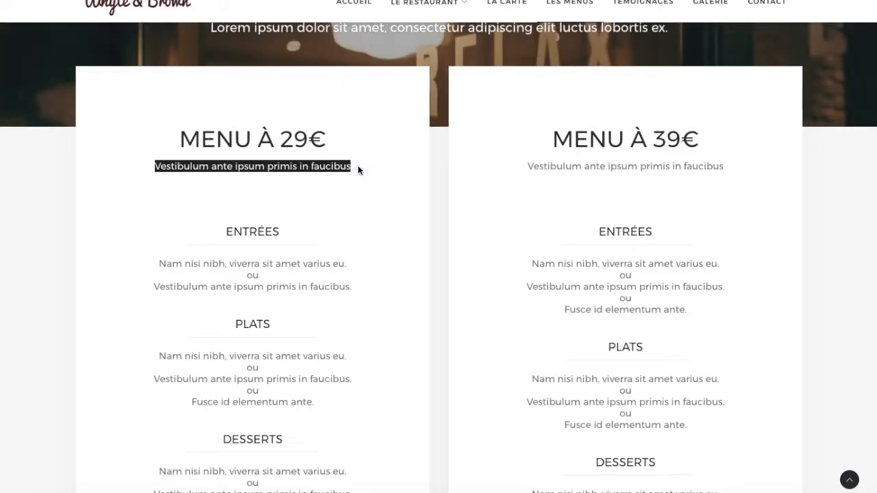
{"action": "left_click", "coordinate": [359, 168]}
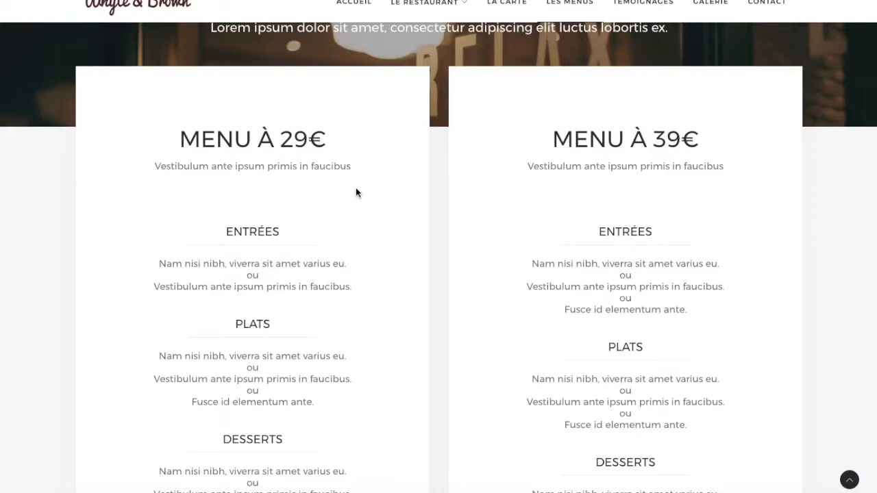
{"action": "scroll", "coordinate": [355, 193], "scroll_direction": "down", "scroll_amount": 3}
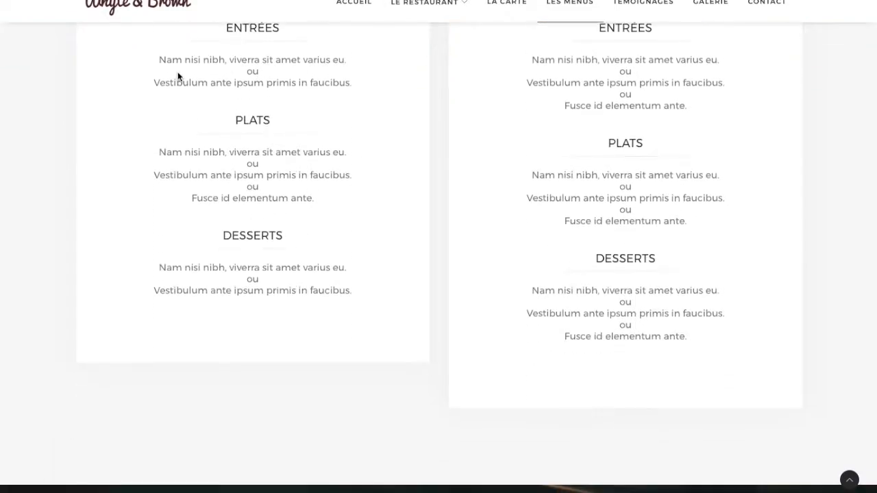
{"action": "scroll", "coordinate": [324, 257], "scroll_direction": "up", "scroll_amount": 2}
{"action": "scroll", "coordinate": [428, 165], "scroll_direction": "up", "scroll_amount": 2}
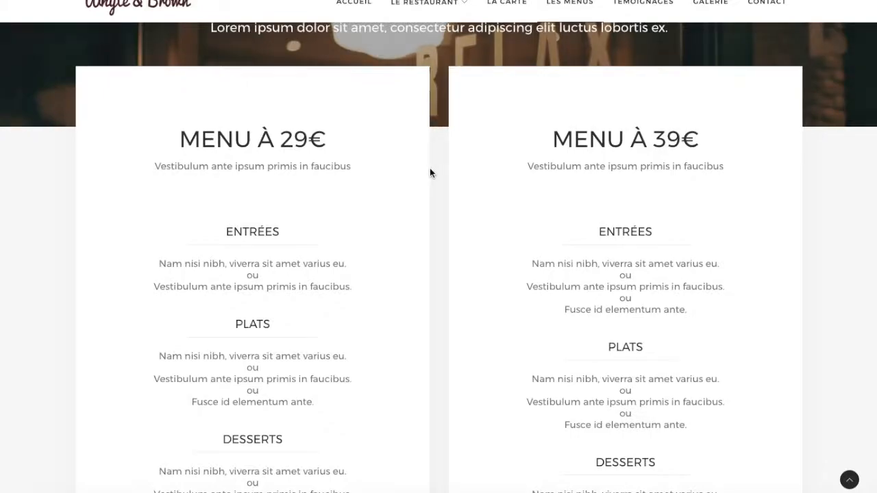
{"action": "scroll", "coordinate": [430, 168], "scroll_direction": "up", "scroll_amount": 1}
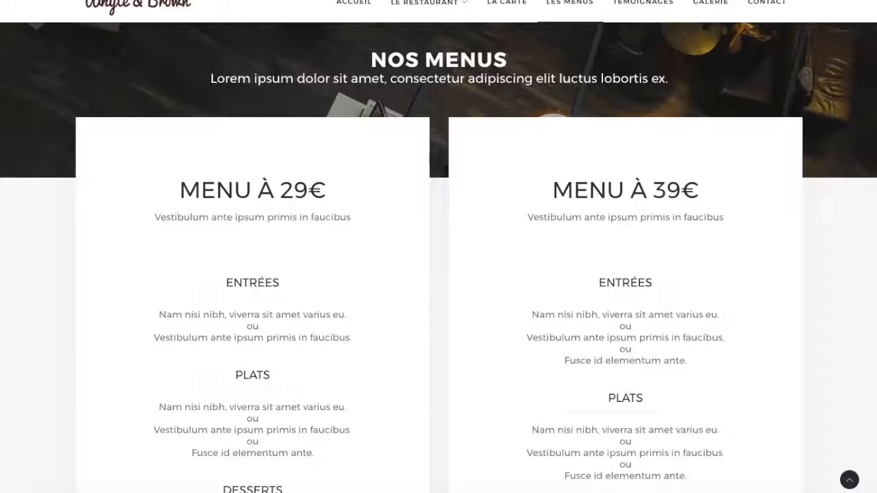
{"action": "scroll", "coordinate": [406, 228], "scroll_direction": "down", "scroll_amount": 1}
{"action": "scroll", "coordinate": [410, 228], "scroll_direction": "up", "scroll_amount": 1}
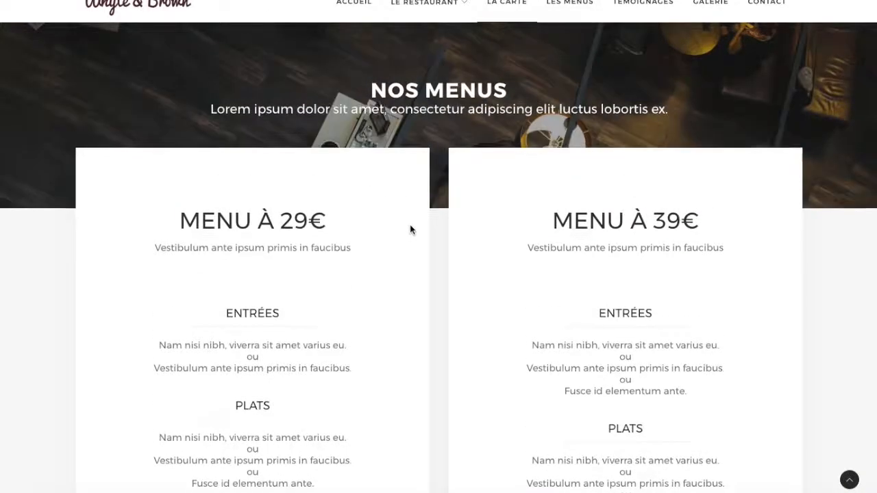